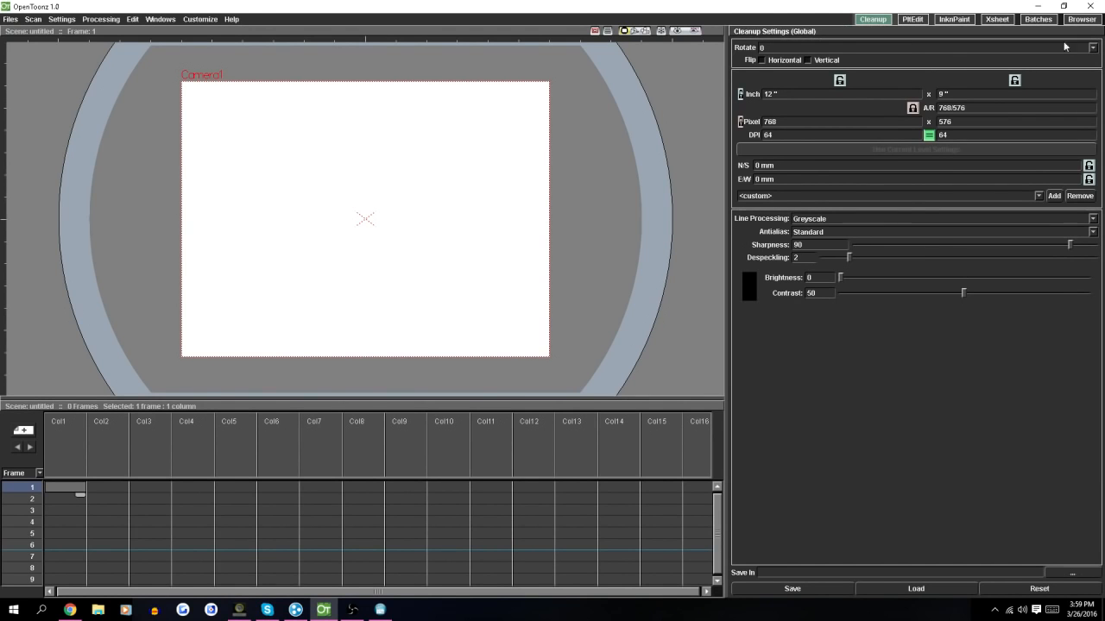
- Look through the Browser, Cleanup, InknPaint and PltEdit rooms, ending in the InknPaint room
left_click(1082, 20)
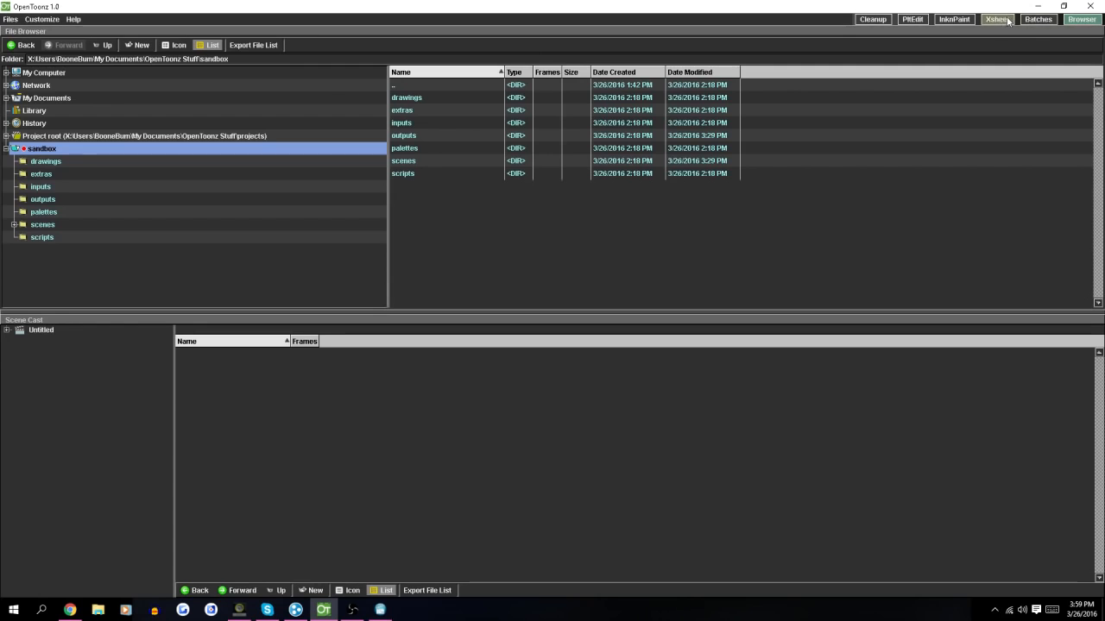
left_click(872, 20)
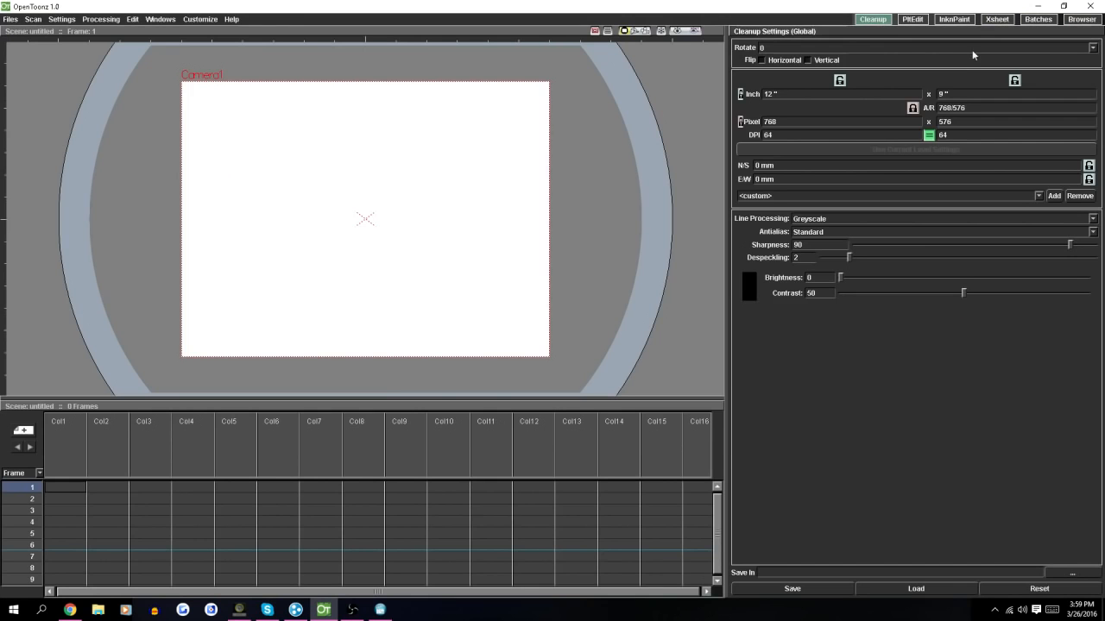
left_click(953, 19)
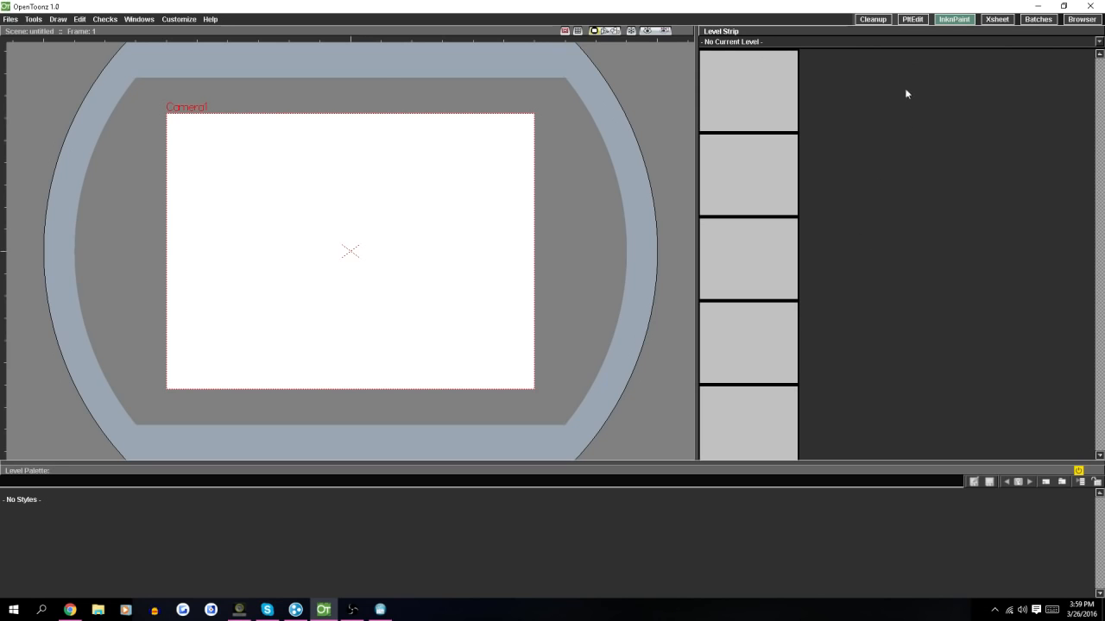
left_click(912, 19)
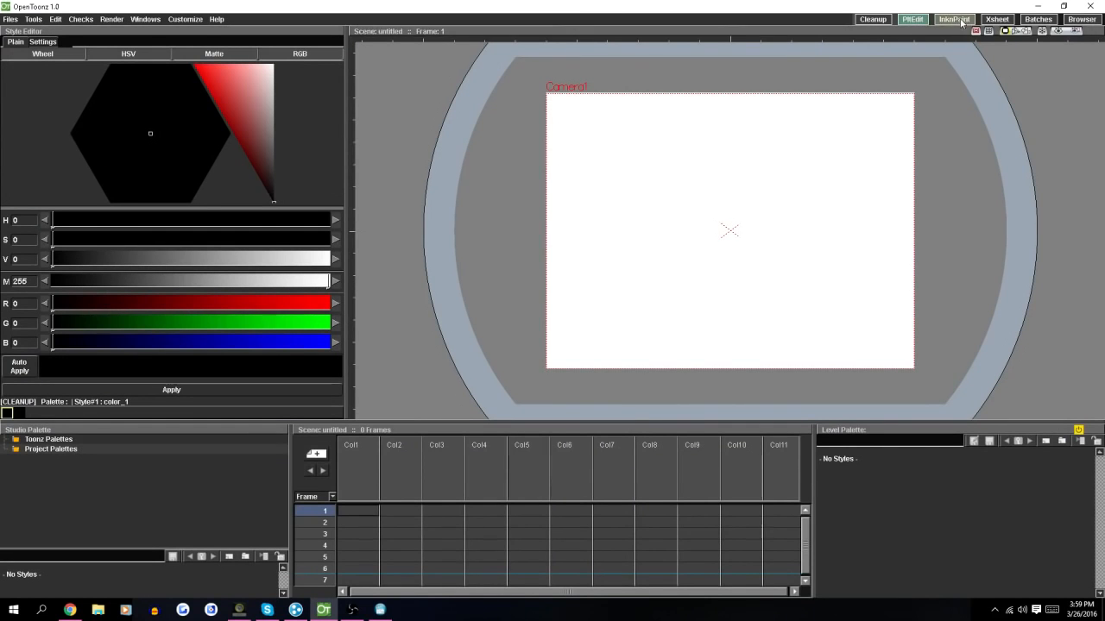
left_click(942, 23)
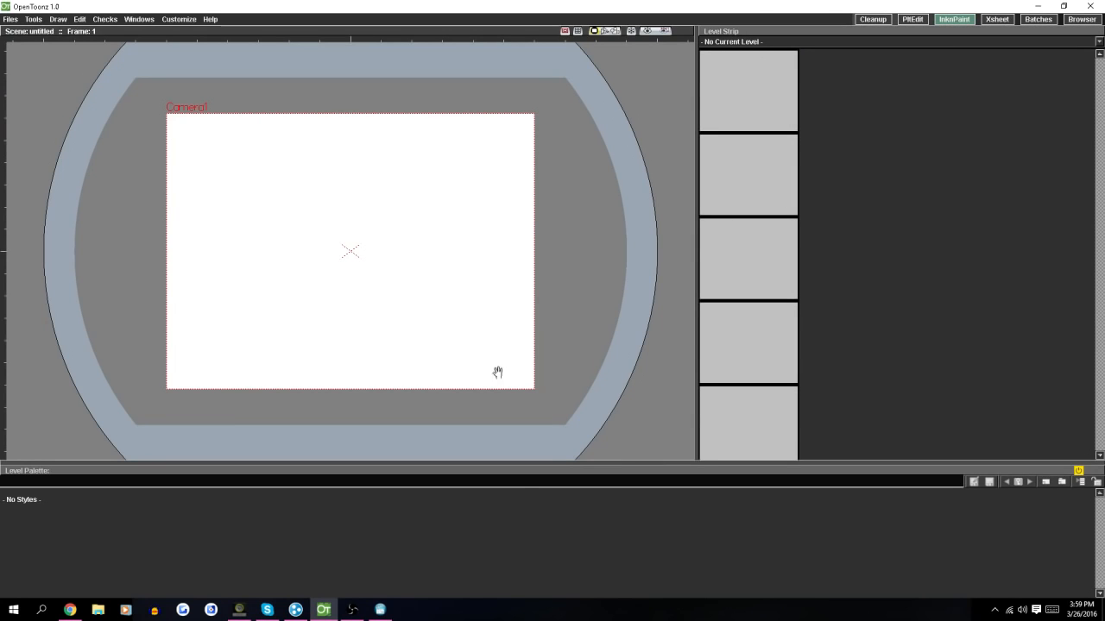
- Show the Toolbar in the viewer of the InknPaint room
left_click_drag(419, 358, 488, 257)
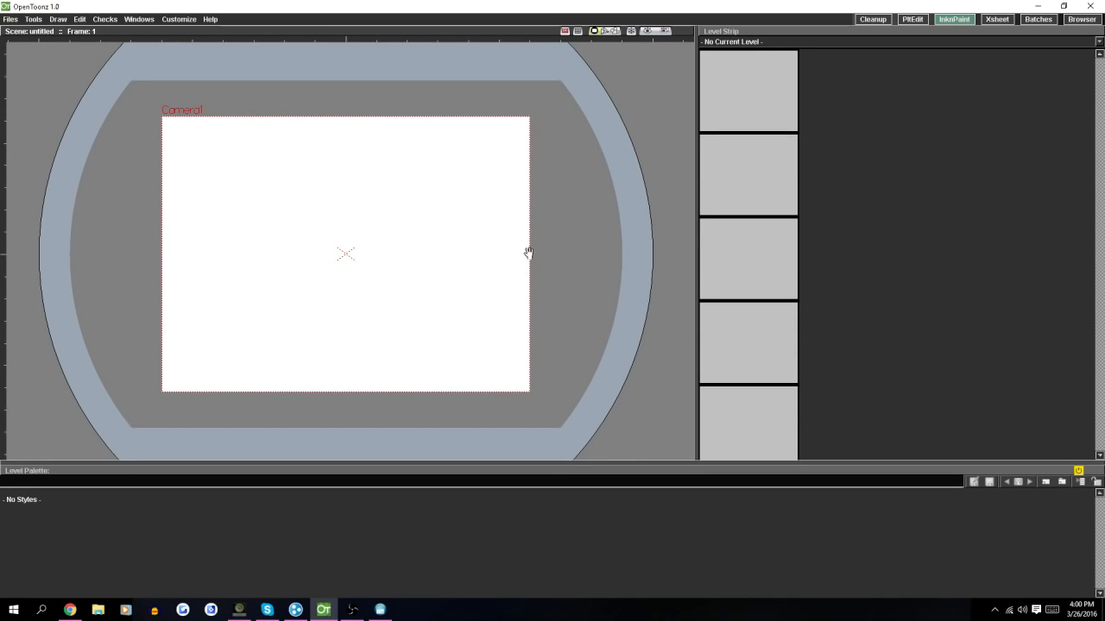
right_click(565, 136)
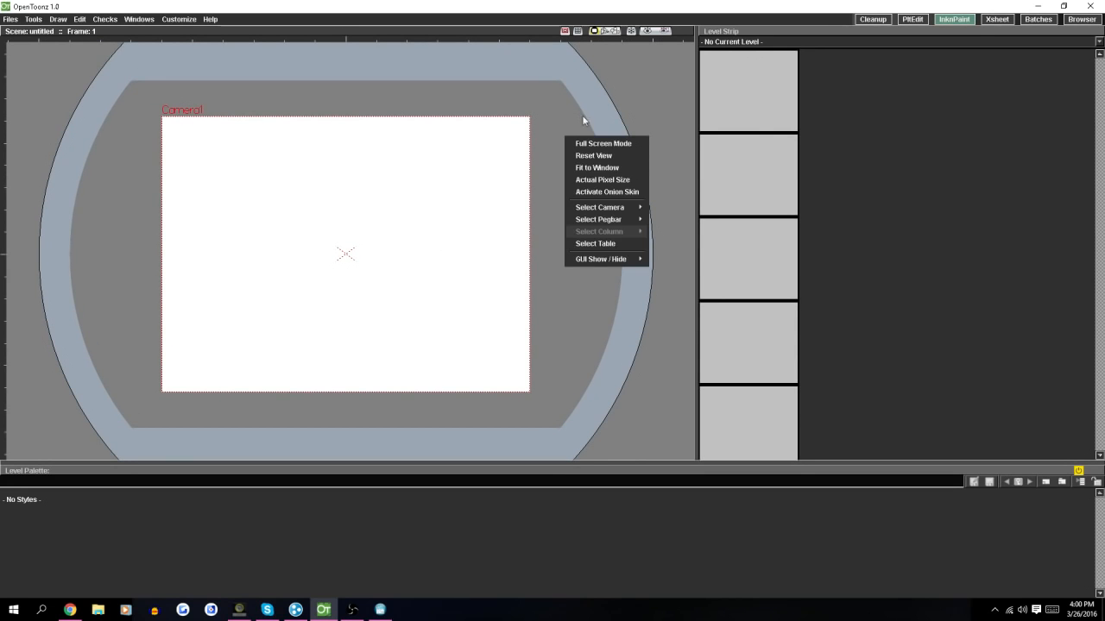
mouse_move(627, 268)
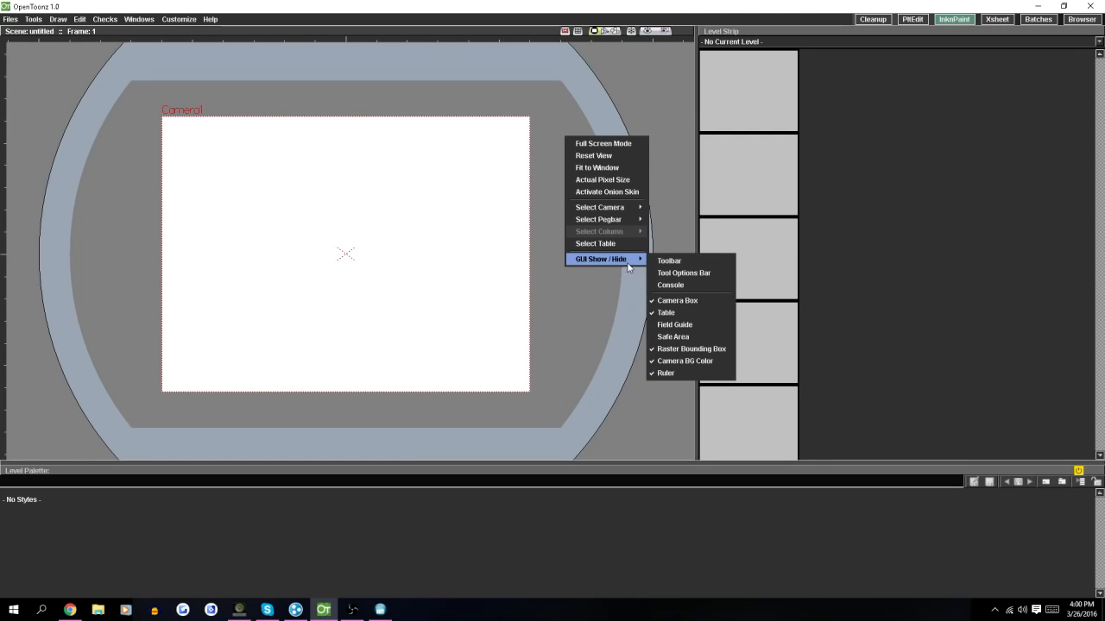
left_click(682, 262)
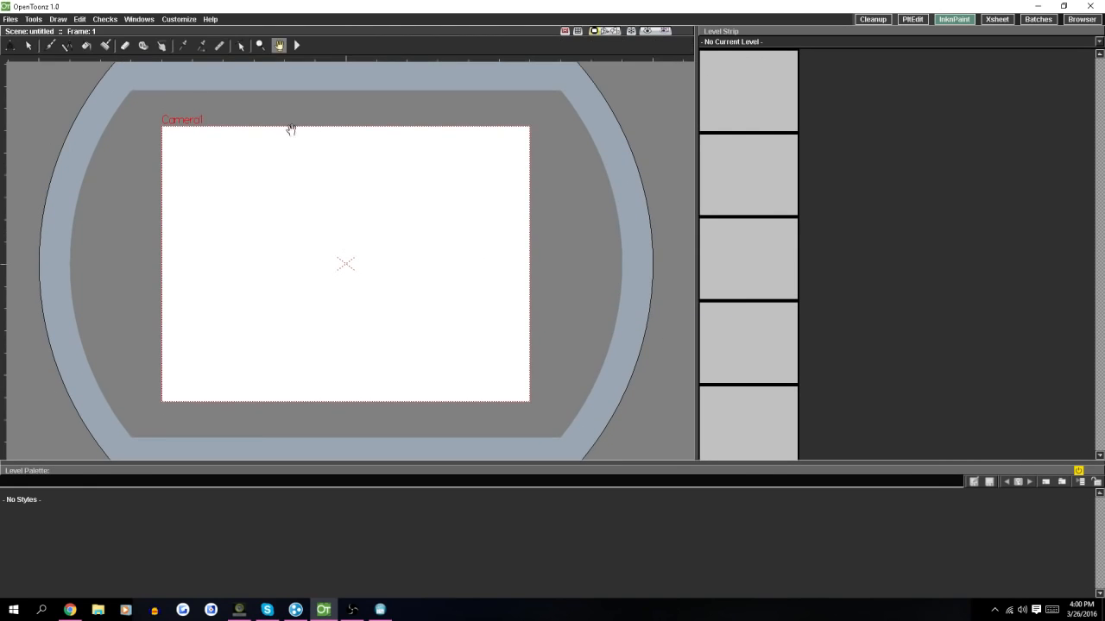
- Test the brush with a few freehand strokes on the canvas, undoing each one
mouse_move(286, 194)
left_mouse_down()
mouse_move(361, 187)
mouse_move(286, 227)
left_mouse_up()
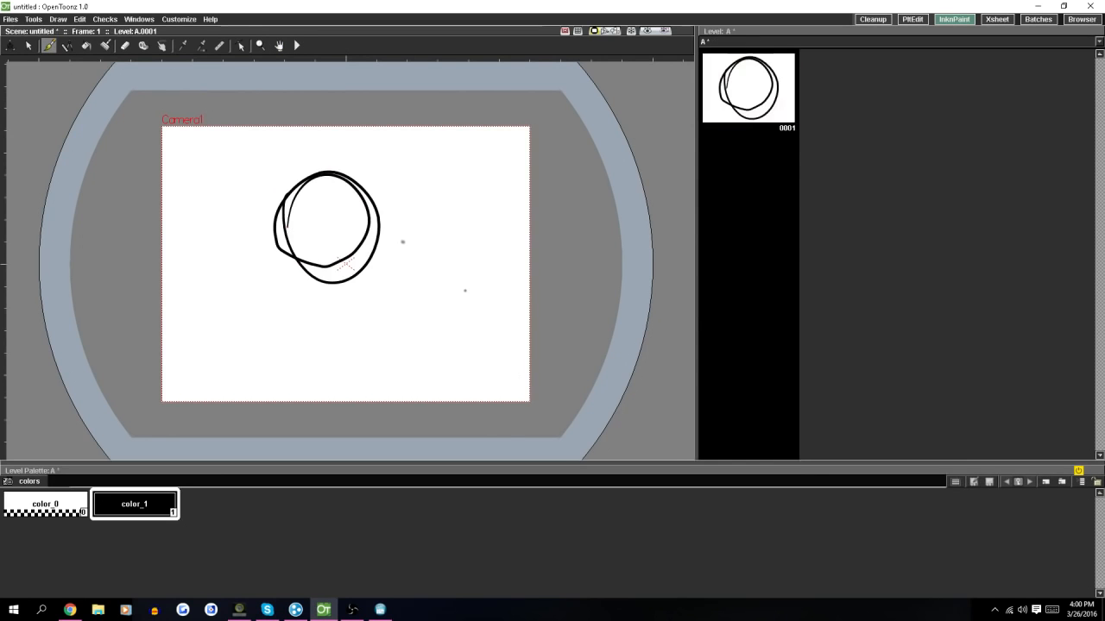
key("ctrl+z")
mouse_move(349, 189)
left_mouse_down()
mouse_move(351, 304)
mouse_move(352, 191)
mouse_move(310, 337)
mouse_move(353, 136)
left_mouse_up()
key("ctrl+z")
mouse_move(378, 184)
left_mouse_down()
mouse_move(357, 215)
mouse_move(459, 176)
left_mouse_up()
key("ctrl+z")
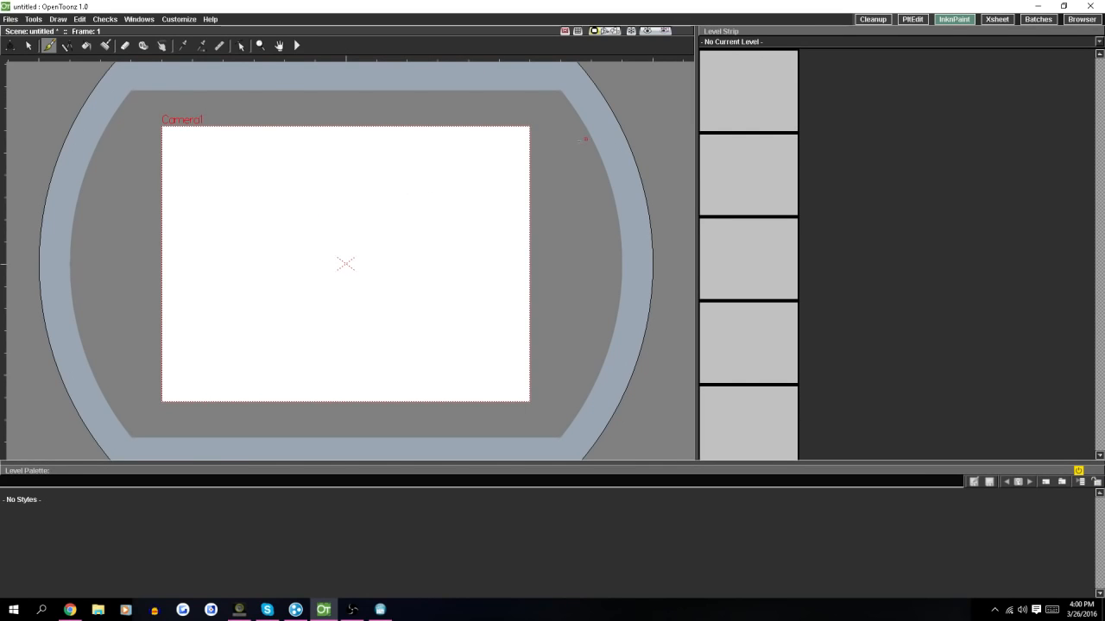
- Show the Tool Options Bar in the viewer of the InknPaint room
right_click(581, 142)
mouse_move(638, 274)
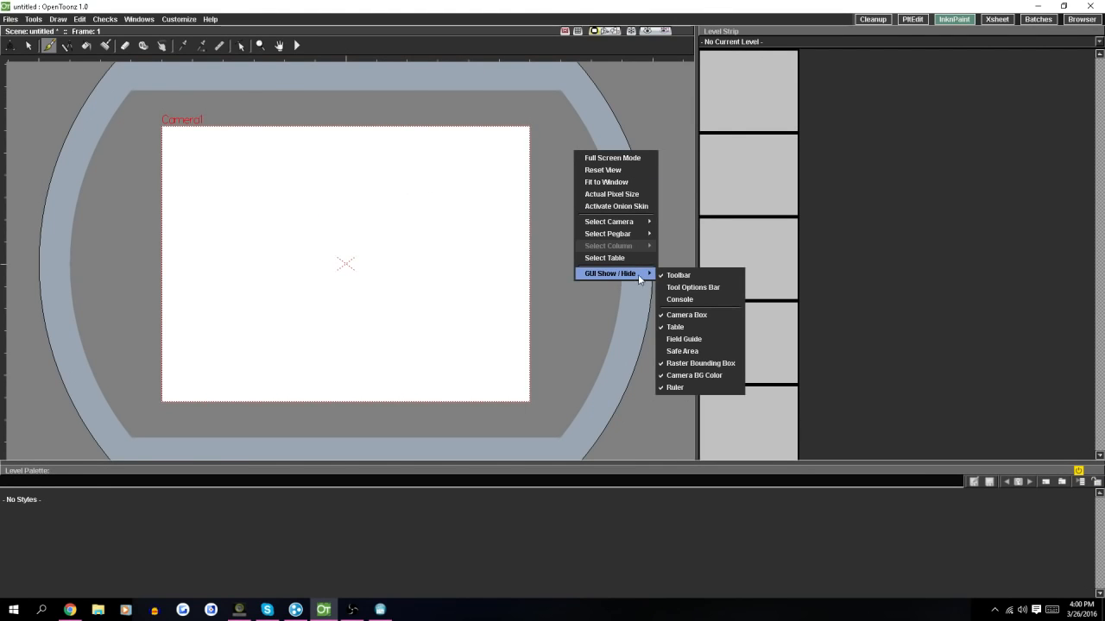
left_click(697, 288)
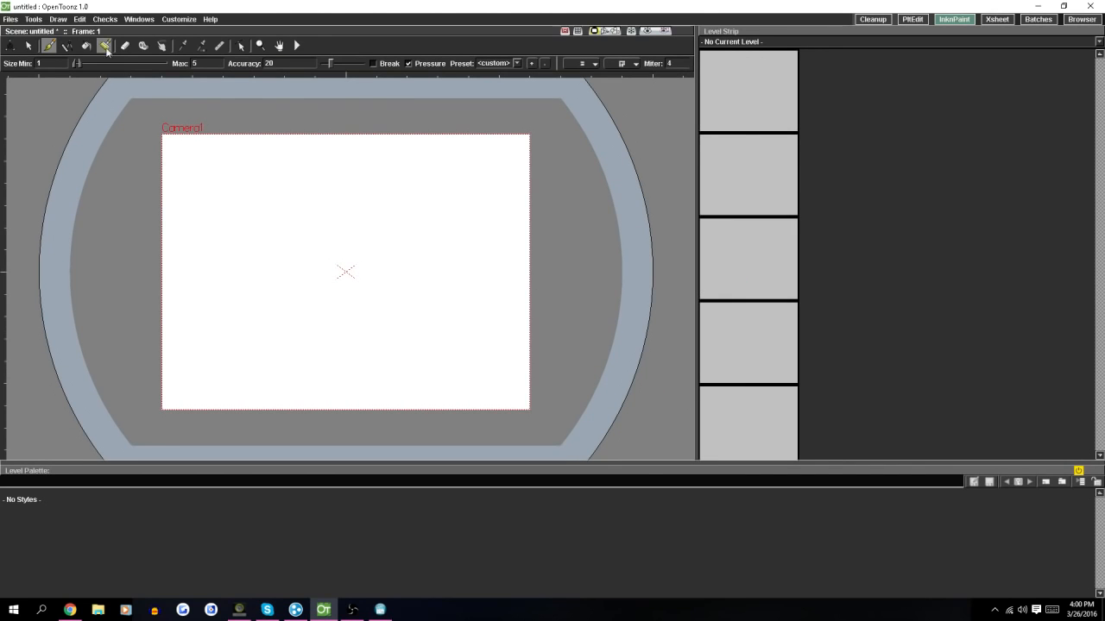
- Test a thick brush stroke at a maximum size of 29.5597, undo it, and reduce the maximum to 12.5786
left_click_drag(87, 63, 103, 64)
mouse_move(331, 171)
left_mouse_down()
mouse_move(306, 282)
mouse_move(364, 169)
mouse_move(341, 296)
mouse_move(308, 234)
mouse_move(274, 247)
mouse_move(431, 282)
mouse_move(354, 382)
mouse_move(427, 365)
left_mouse_up()
key("ctrl+z")
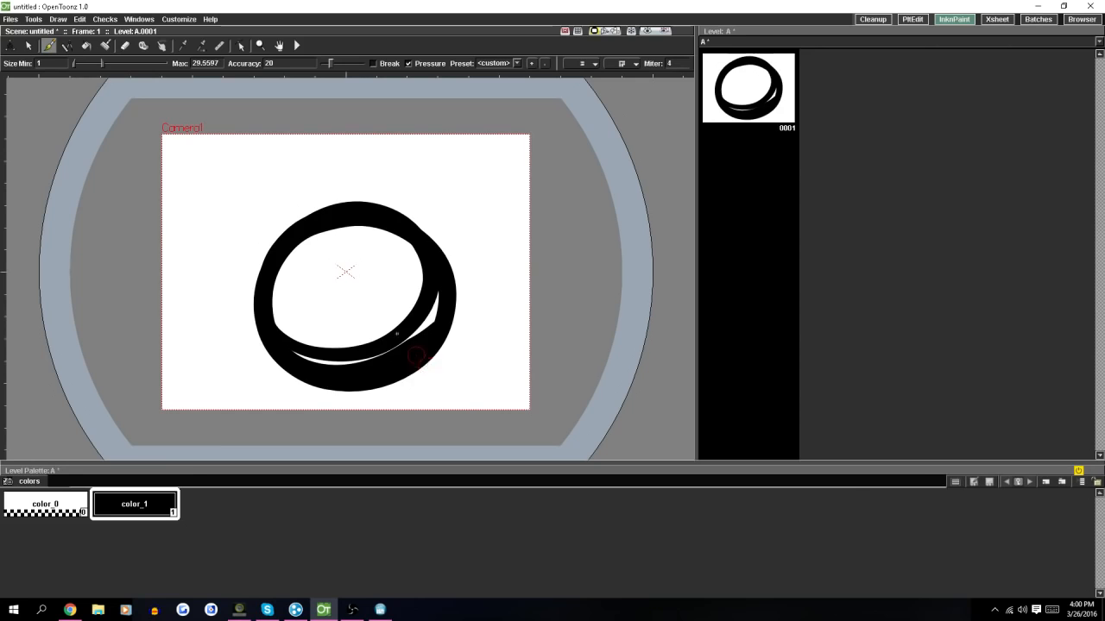
key("ctrl+z")
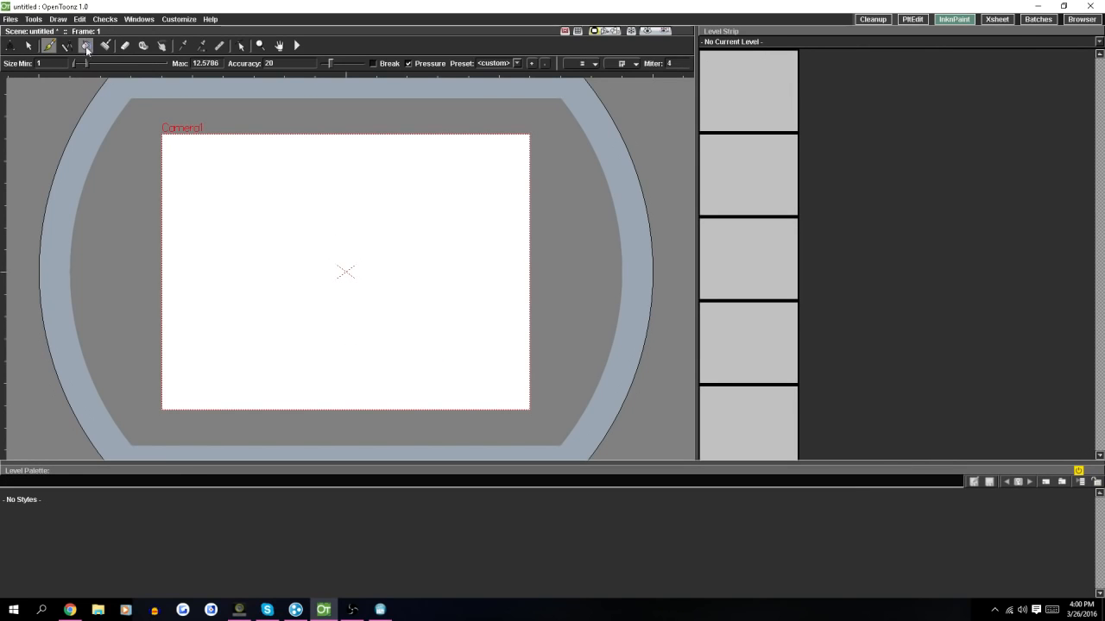
- Try drawing closed brush circles and filling one with the Fill tool, undoing everything on the canvas
left_click(86, 44)
left_click(50, 45)
mouse_move(366, 212)
left_mouse_down()
mouse_move(469, 198)
mouse_move(376, 226)
left_mouse_up()
key("ctrl+z")
mouse_move(318, 205)
left_mouse_down()
mouse_move(388, 197)
mouse_move(277, 211)
left_mouse_up()
key("ctrl+z")
left_click(85, 46)
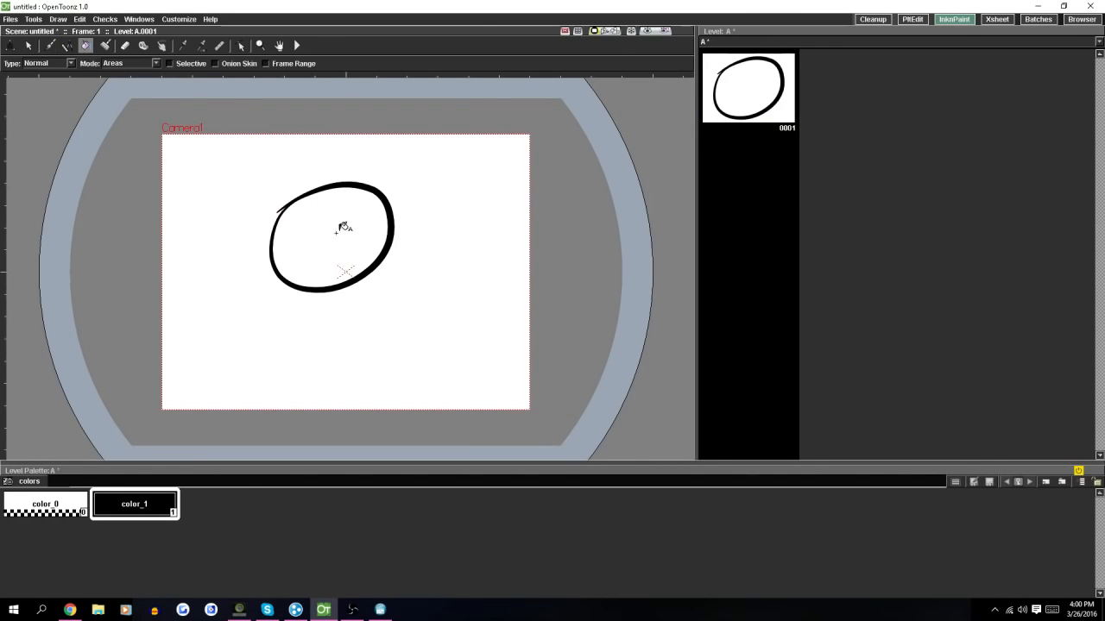
left_click(323, 195)
key("ctrl+z")
key("ctrl+z")
key("ctrl+z")
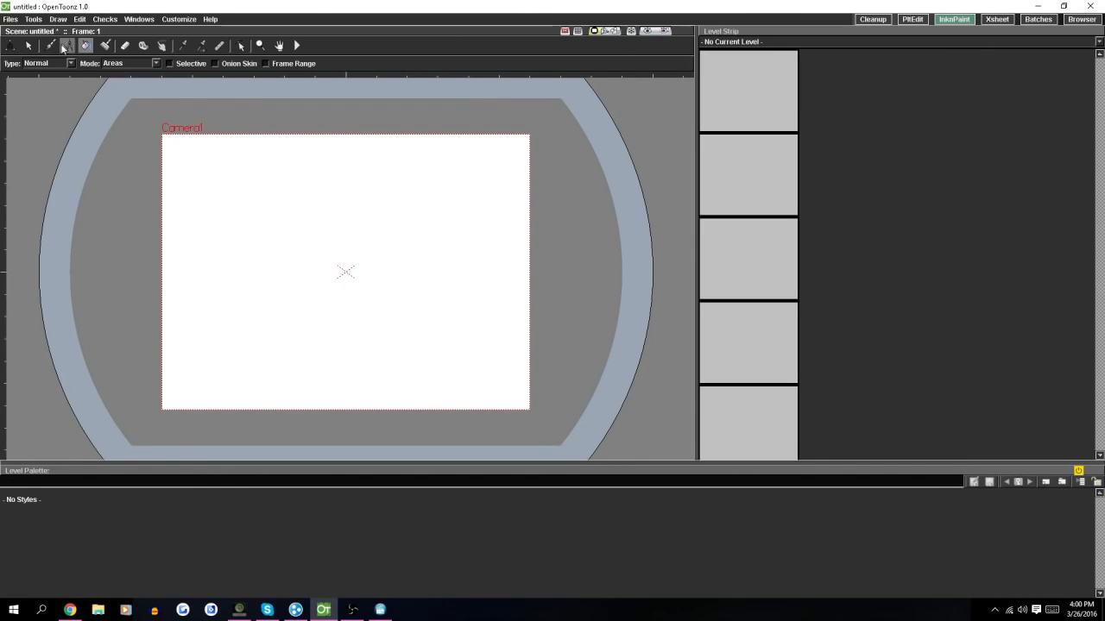
left_click(49, 45)
right_click(595, 202)
mouse_move(654, 326)
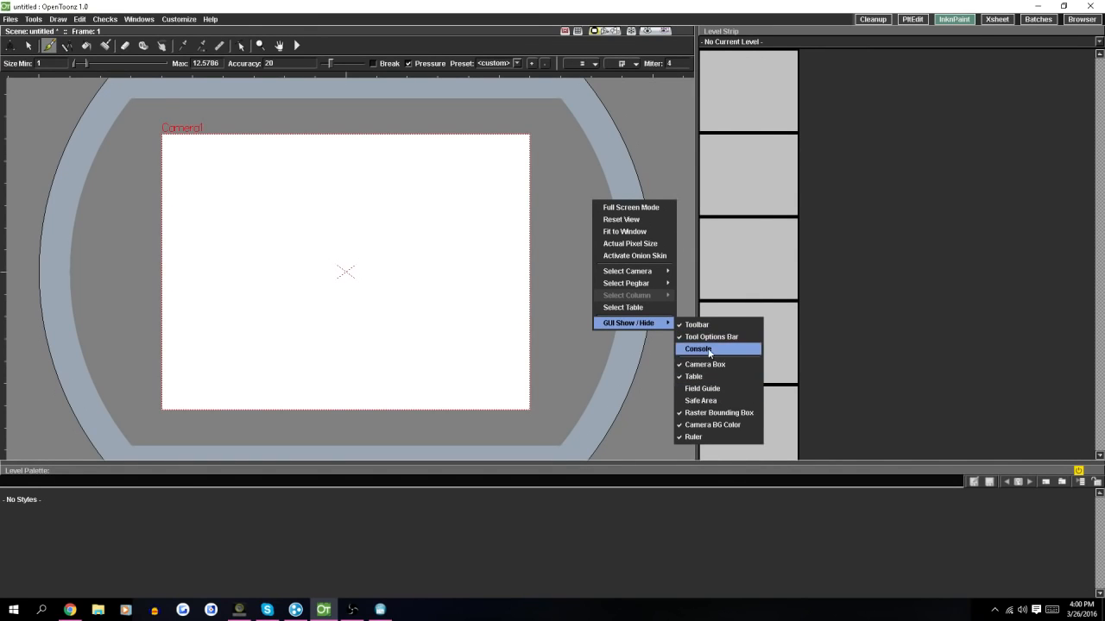
left_click(482, 340)
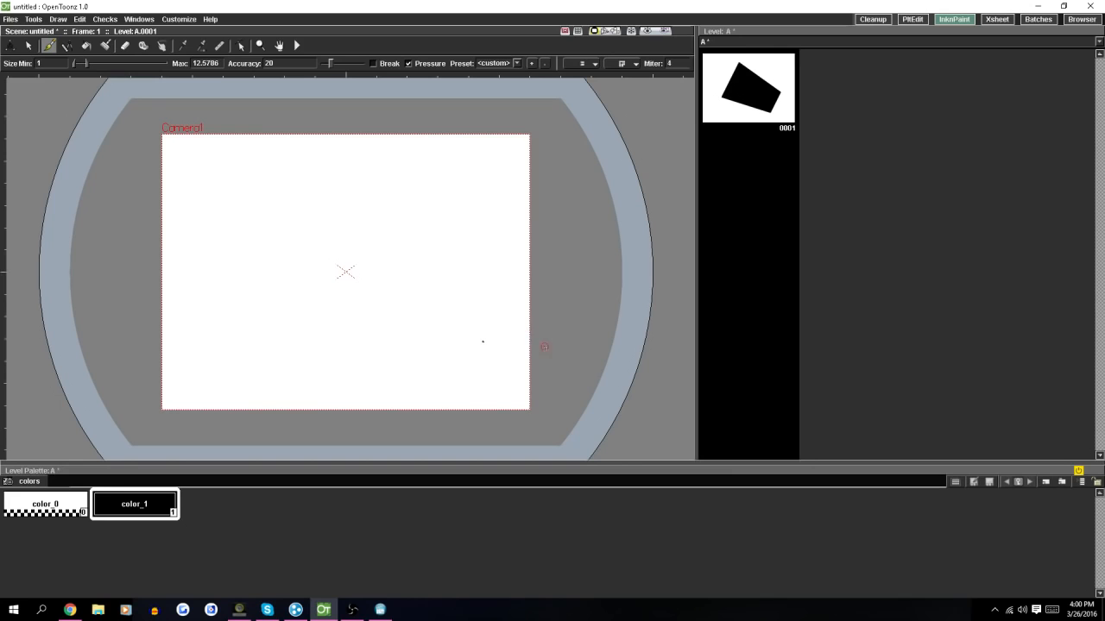
key("ctrl+z")
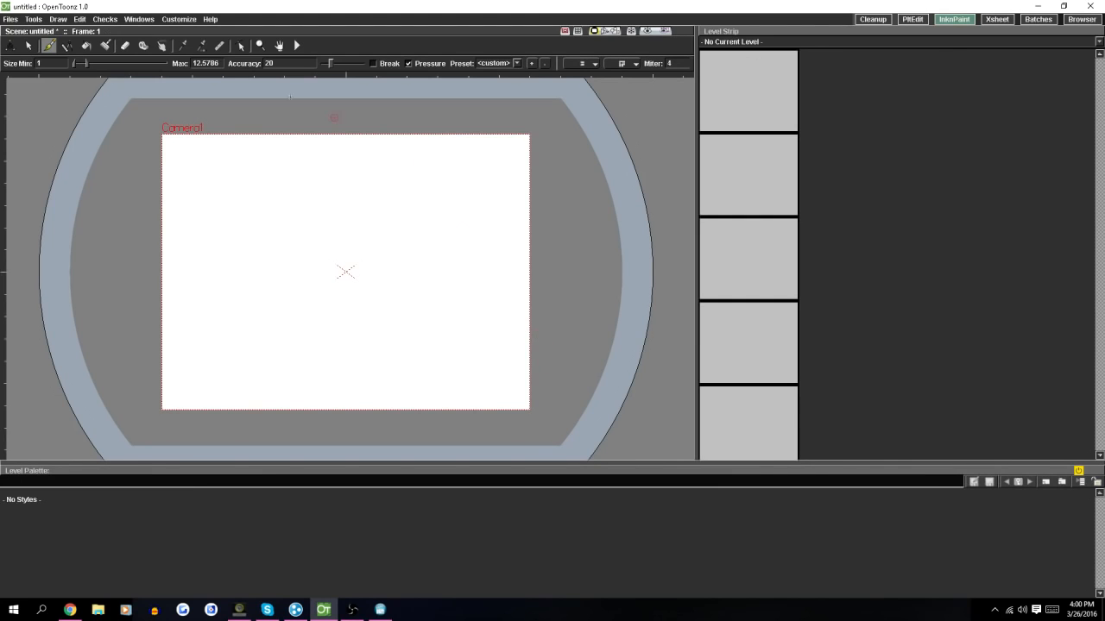
left_click(139, 19)
left_click(155, 80)
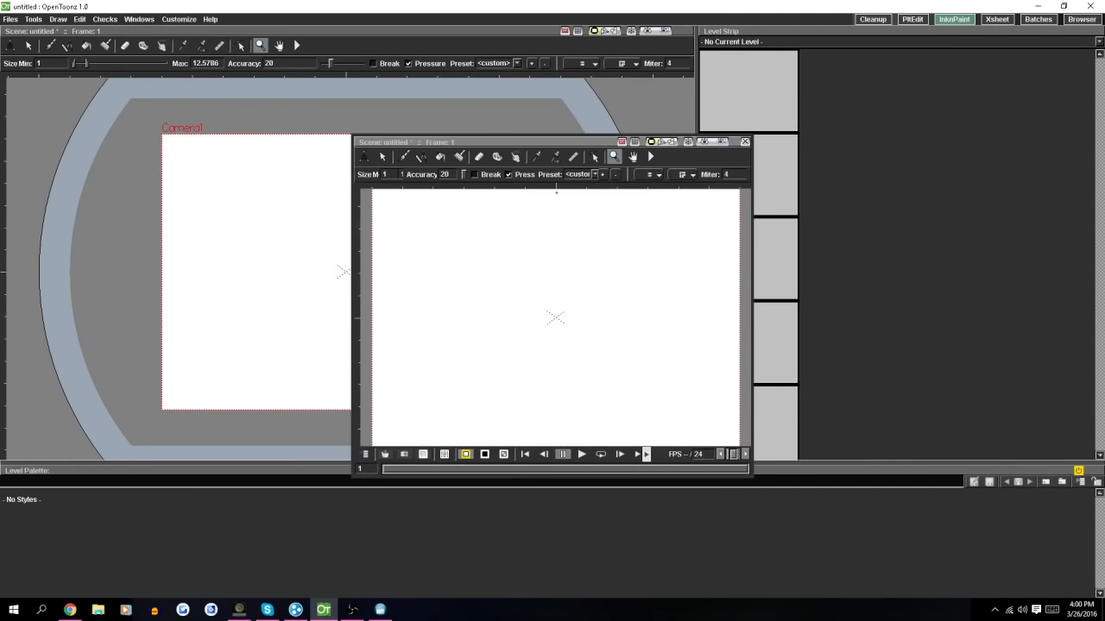
left_click(745, 141)
- Show the playback Console in the viewer of the InknPaint room
right_click(567, 230)
mouse_move(626, 352)
left_click(672, 377)
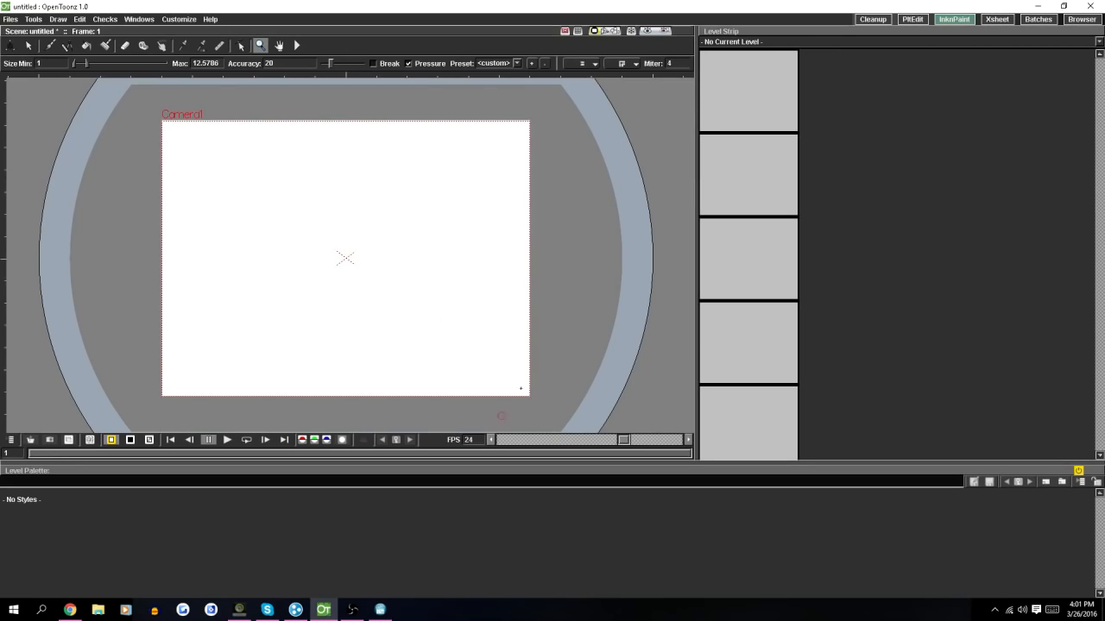
- Switch to the PltEdit room and show the Toolbar, Tool Options Bar and Console in its viewer
left_click(926, 21)
left_click(953, 19)
left_click(997, 19)
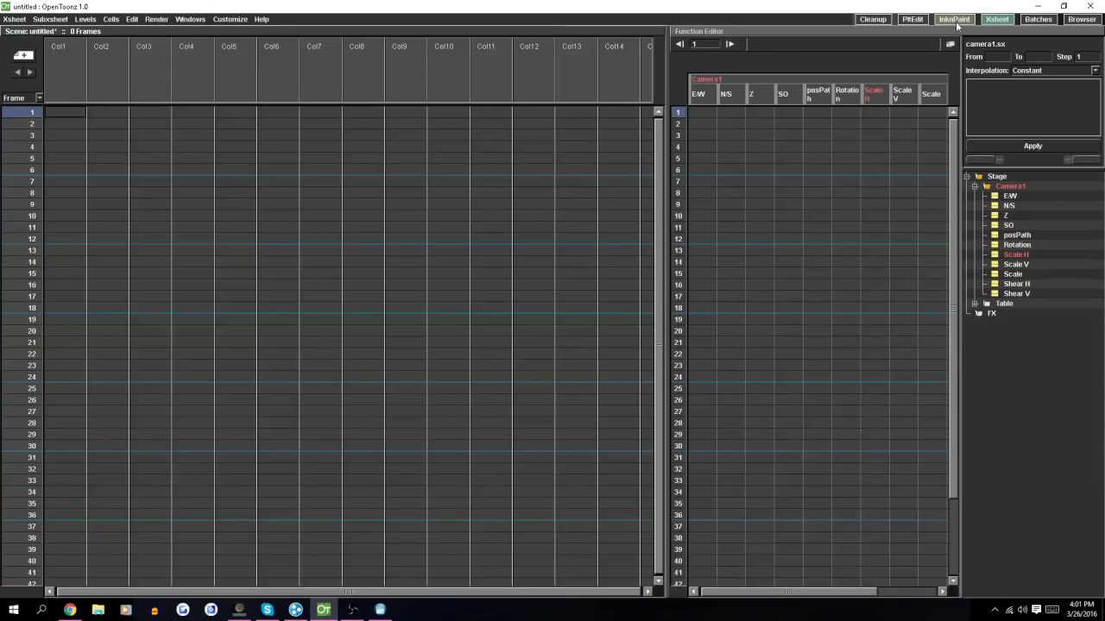
left_click(954, 19)
left_click(912, 19)
right_click(948, 120)
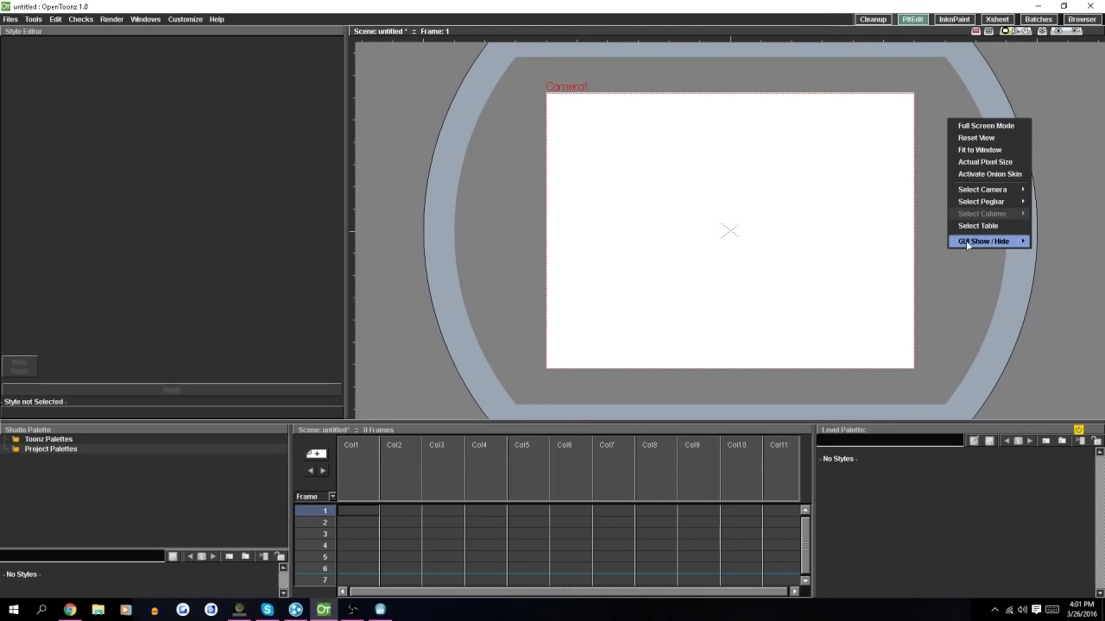
mouse_move(973, 245)
left_click(896, 255)
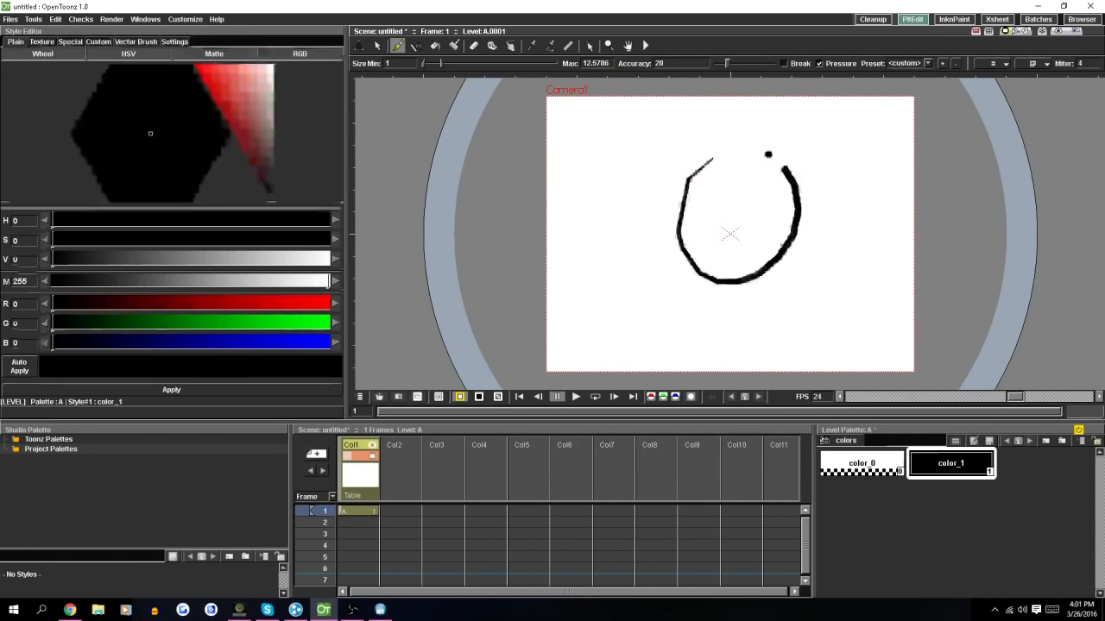
- Sketch a round face outline with eyes on the canvas using the brush, undoing the unwanted strokes
left_click_drag(775, 155, 725, 153)
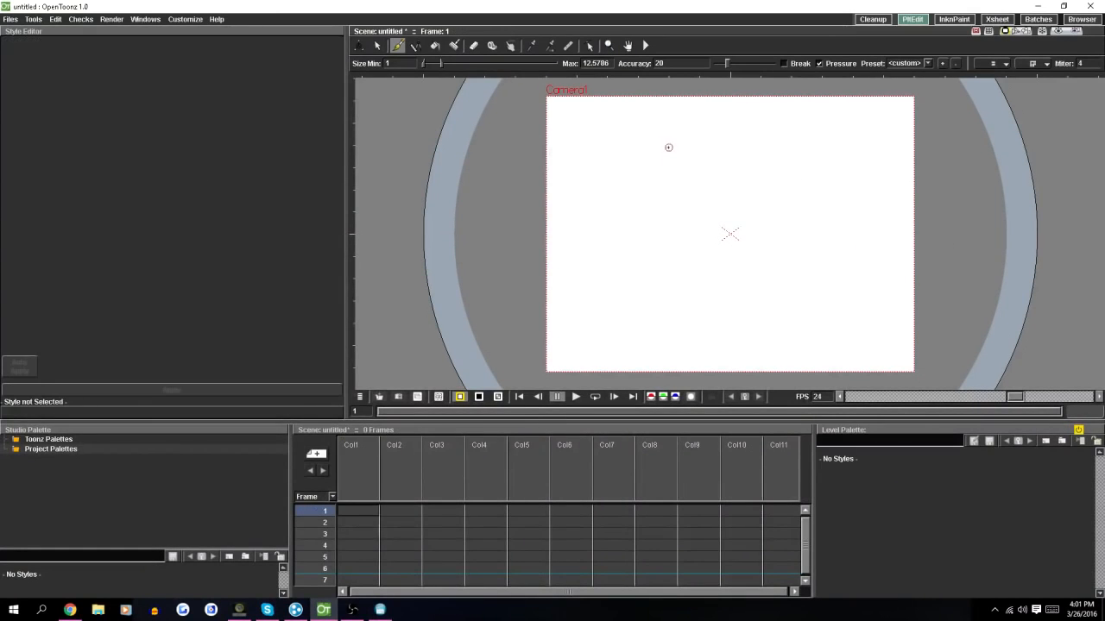
mouse_move(668, 146)
left_mouse_down()
mouse_move(647, 165)
mouse_move(671, 261)
mouse_move(758, 205)
mouse_move(729, 135)
mouse_move(657, 149)
mouse_move(667, 189)
left_mouse_up()
mouse_move(738, 171)
left_mouse_down()
mouse_move(744, 201)
mouse_move(735, 173)
left_mouse_up()
mouse_move(713, 220)
left_mouse_down()
mouse_move(696, 226)
mouse_move(706, 206)
left_mouse_up()
key("ctrl+z")
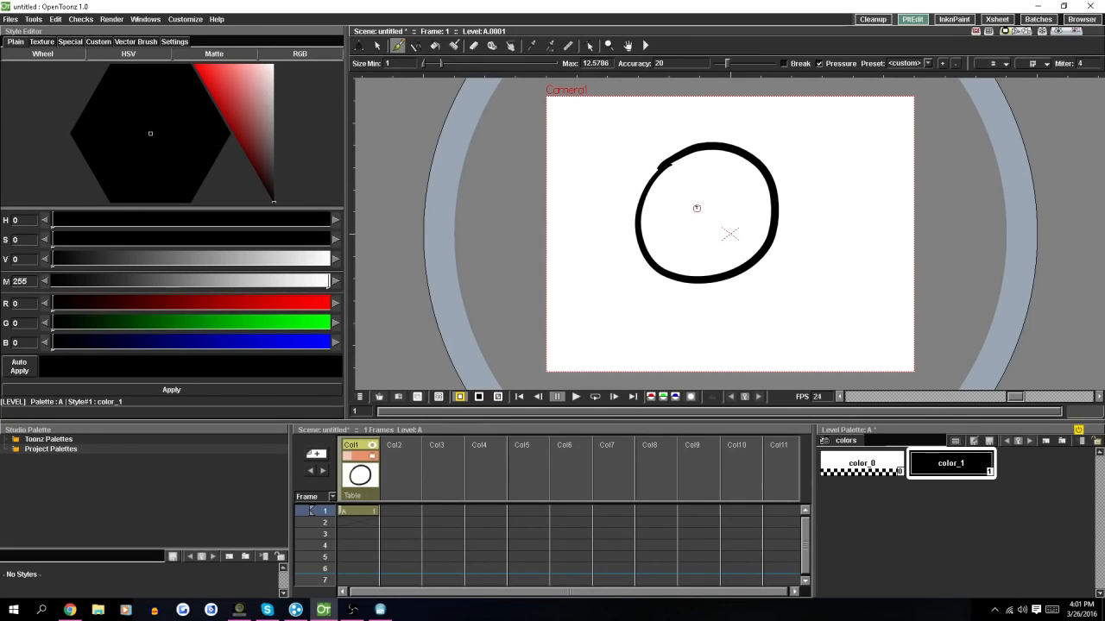
mouse_move(697, 206)
left_mouse_down()
mouse_move(694, 217)
mouse_move(735, 204)
left_mouse_up()
- Set the brush's Accuracy to 33.35 and test it with strokes beside the face, undoing each one
mouse_move(726, 63)
left_mouse_down()
mouse_move(744, 64)
mouse_move(734, 63)
left_mouse_up()
left_click_drag(846, 151, 907, 227)
key("ctrl+z")
left_click_drag(820, 160, 812, 164)
key("ctrl+z")
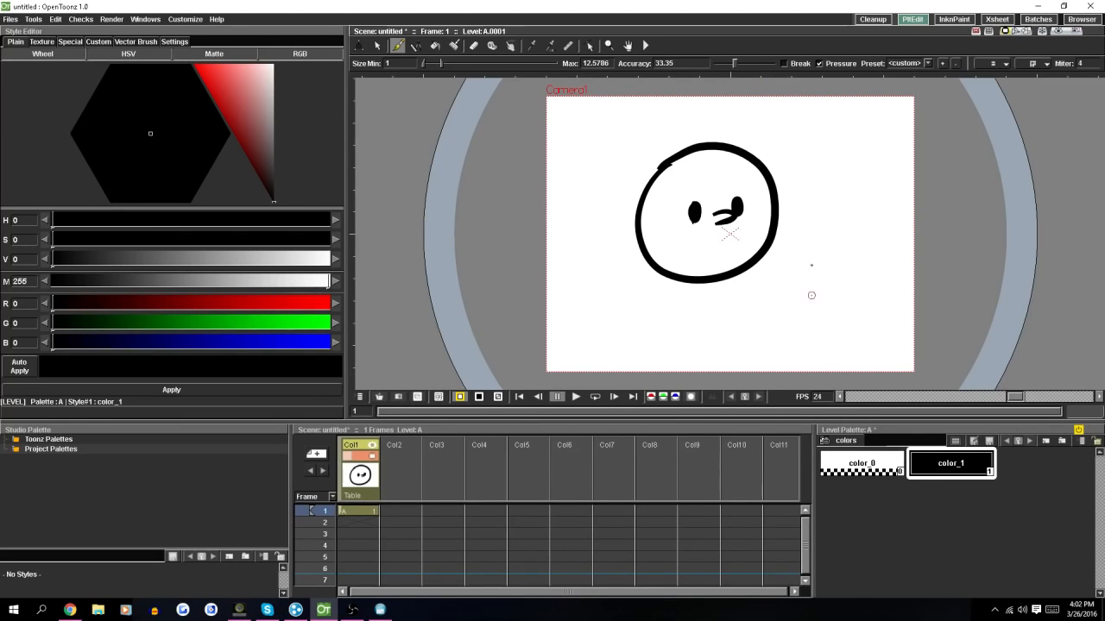
- Toggle the brush's Pressure option off and on, test a stroke, and undo all strokes including the face
left_click(819, 64)
left_click(819, 63)
mouse_move(831, 141)
left_mouse_down()
mouse_move(811, 154)
mouse_move(868, 156)
mouse_move(819, 145)
left_mouse_up()
key("ctrl+z")
key("ctrl+z")
key("ctrl+z")
key("ctrl+z")
key("ctrl+z")
key("ctrl+z")
key("ctrl+z")
- Draw a cartoon face in frame 1 with a round outline, two oval eyes, a nose and an open mouth
mouse_move(691, 161)
left_mouse_down()
mouse_move(652, 217)
mouse_move(780, 230)
mouse_move(718, 144)
mouse_move(661, 199)
mouse_move(669, 163)
mouse_move(690, 290)
mouse_move(779, 241)
mouse_move(753, 149)
mouse_move(676, 161)
left_mouse_up()
key("ctrl+z")
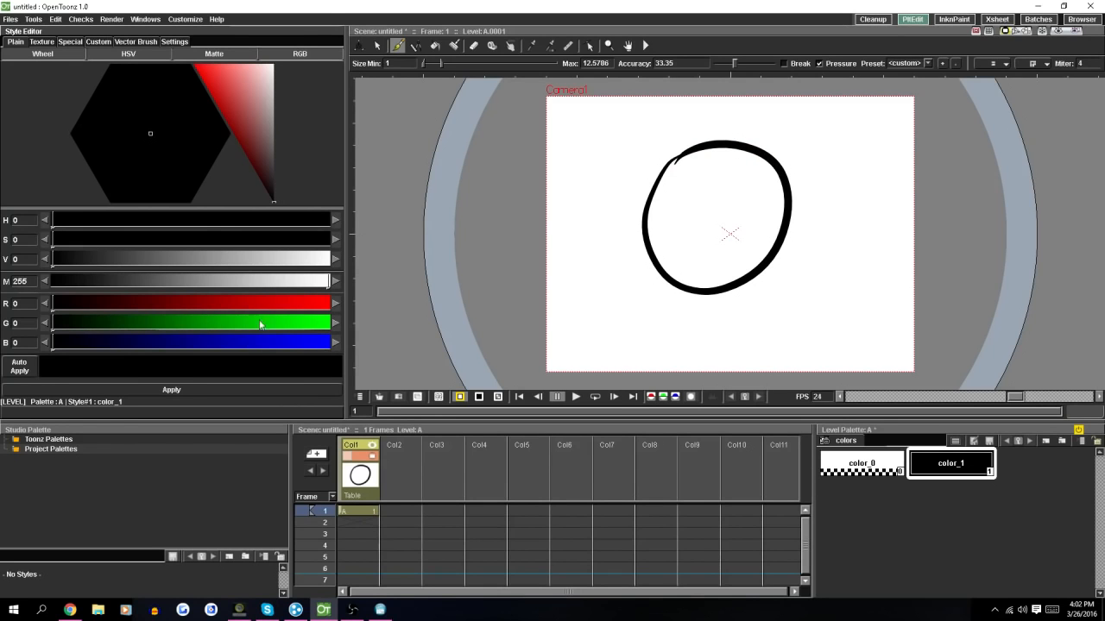
mouse_move(701, 213)
left_mouse_down()
mouse_move(708, 229)
mouse_move(720, 207)
mouse_move(701, 200)
mouse_move(712, 227)
mouse_move(707, 204)
mouse_move(701, 230)
left_mouse_up()
key("ctrl+z")
key("ctrl+z")
mouse_move(759, 198)
left_mouse_down()
mouse_move(773, 223)
mouse_move(729, 234)
mouse_move(753, 254)
mouse_move(730, 243)
mouse_move(696, 264)
mouse_move(701, 256)
left_mouse_up()
key("ctrl+z")
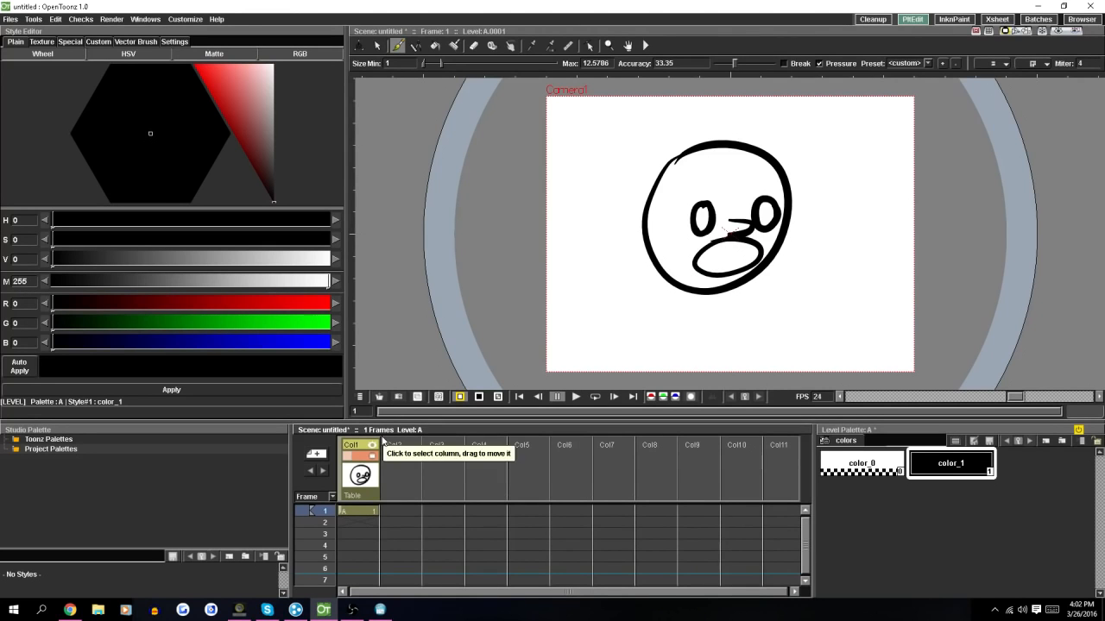
- Examine the shortcut of the Increase Step command under the Cells menu commands in the shortcut configuration
left_click(145, 19)
mouse_move(183, 21)
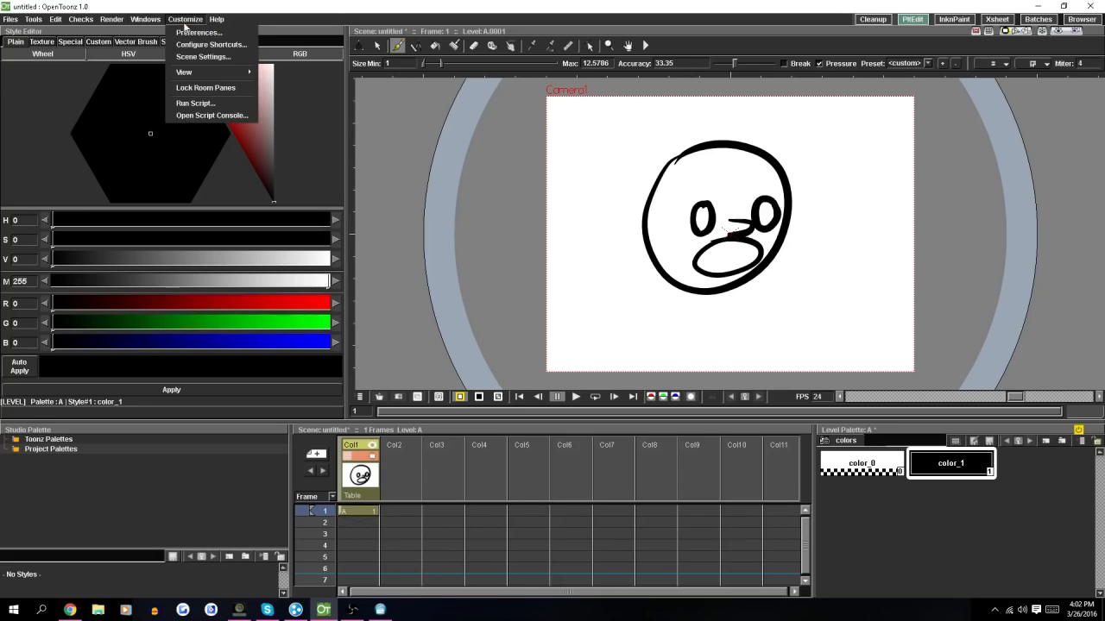
left_click(211, 44)
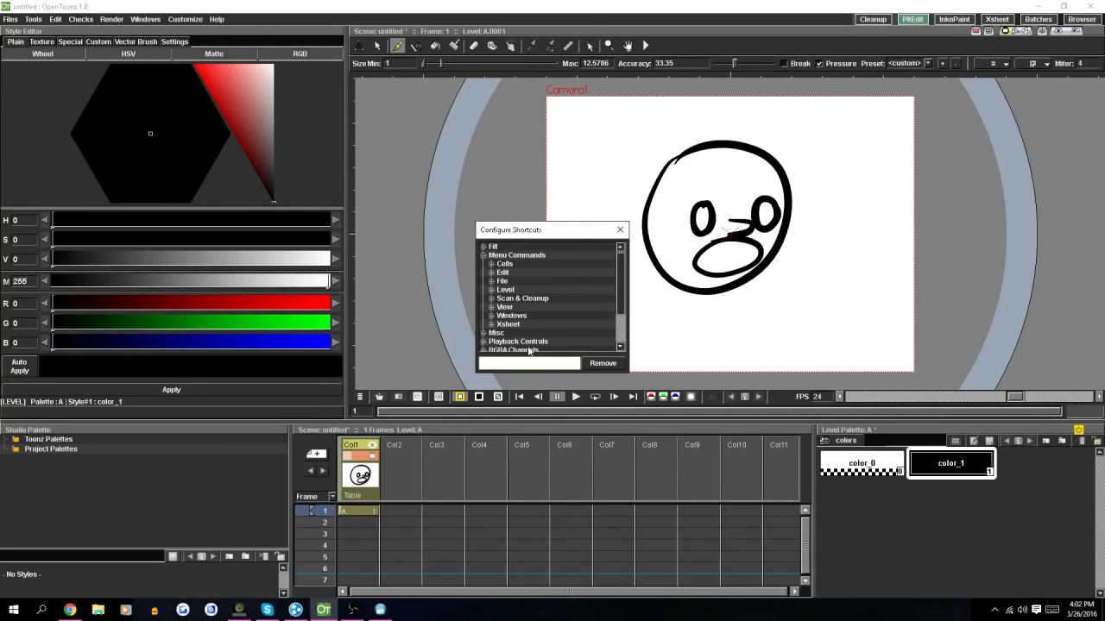
left_click(485, 255)
left_click(485, 256)
double_click(499, 265)
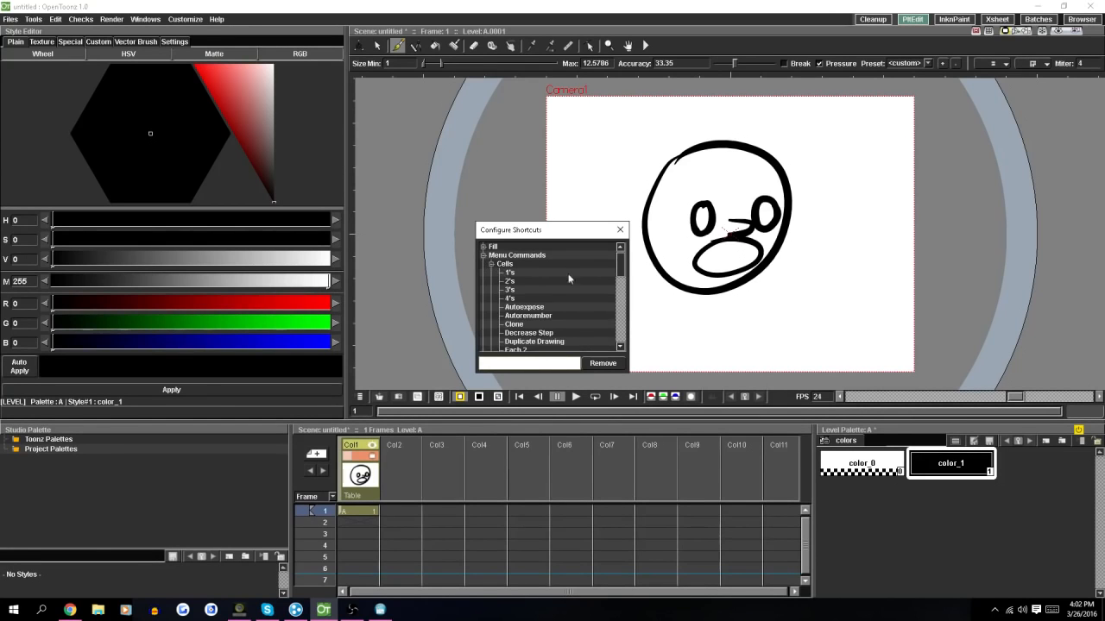
scroll(610, 293, "down", 3)
left_click(553, 309)
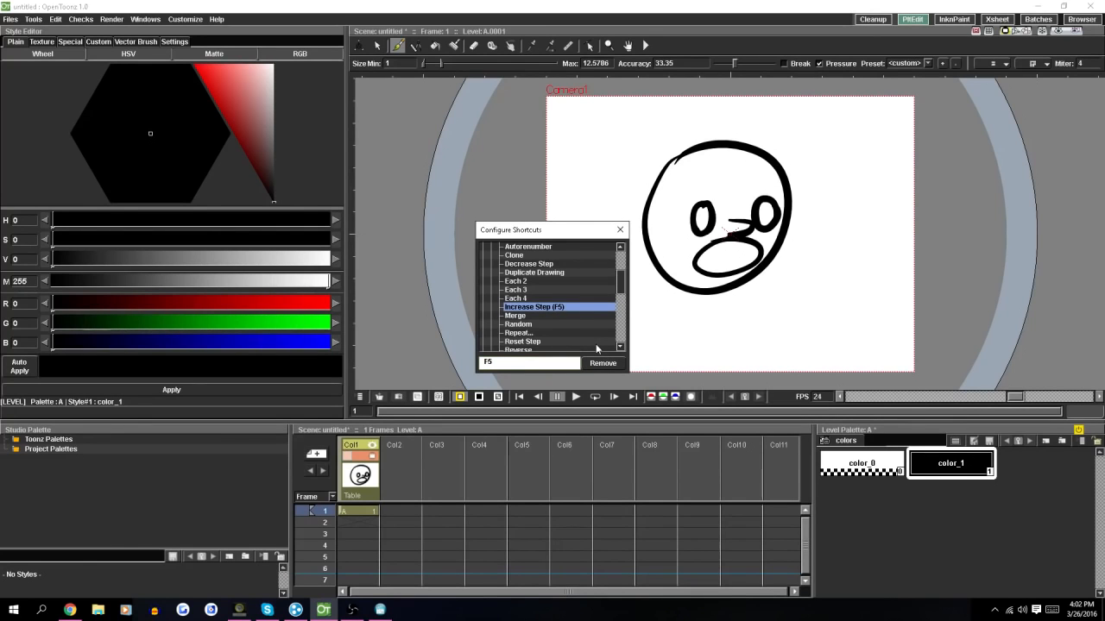
left_click(619, 230)
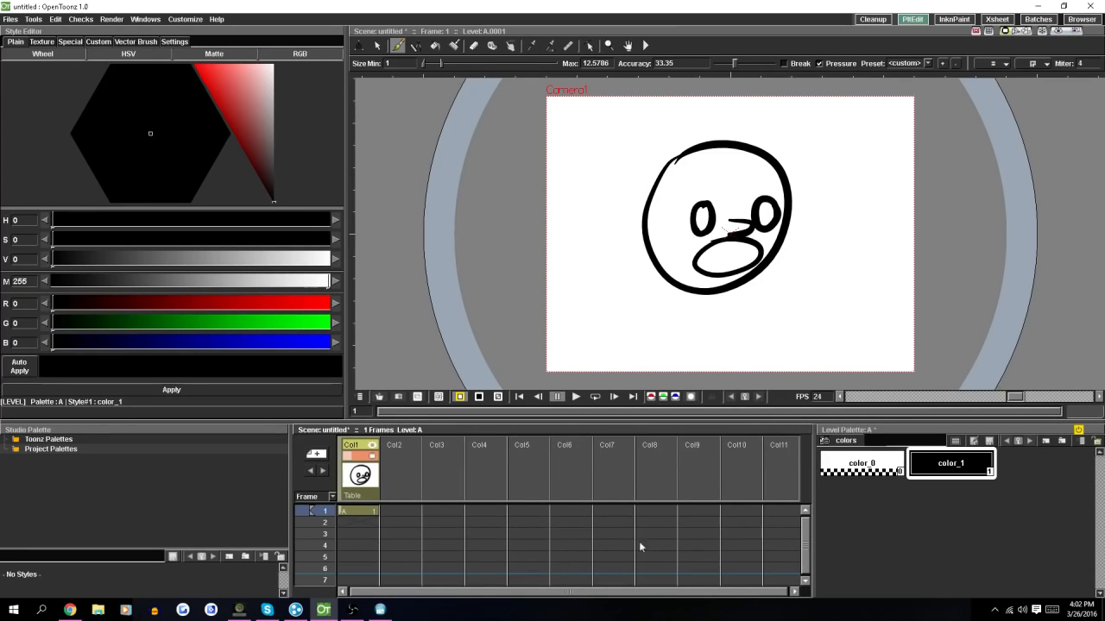
- Extend the drawing in column 1 so it holds from frame 1 through frame 3
left_click(354, 509)
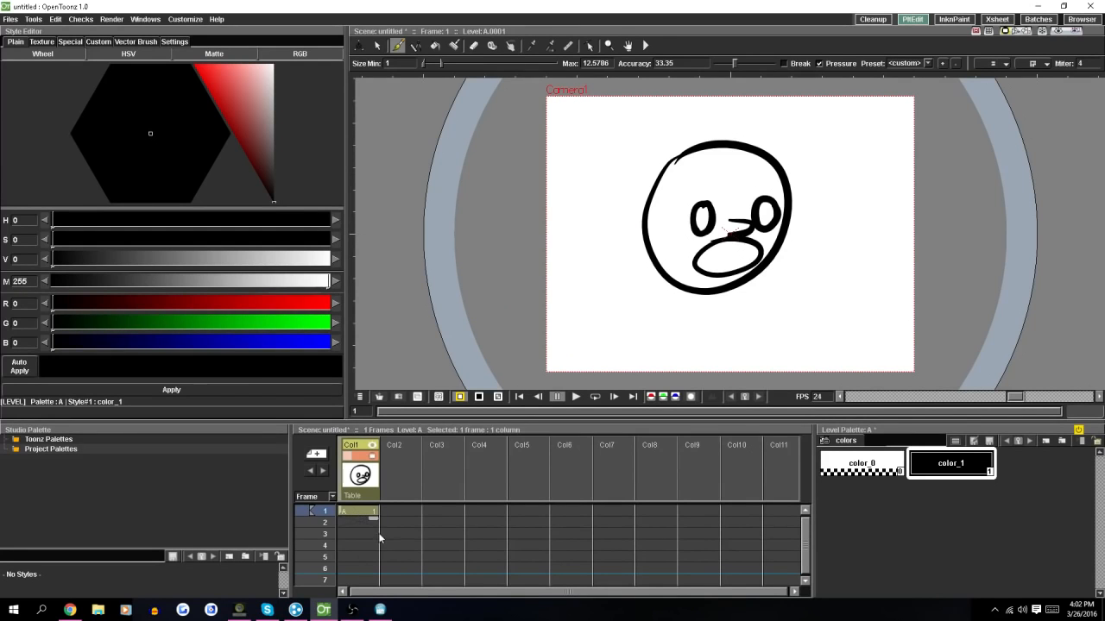
left_click_drag(378, 520, 377, 538)
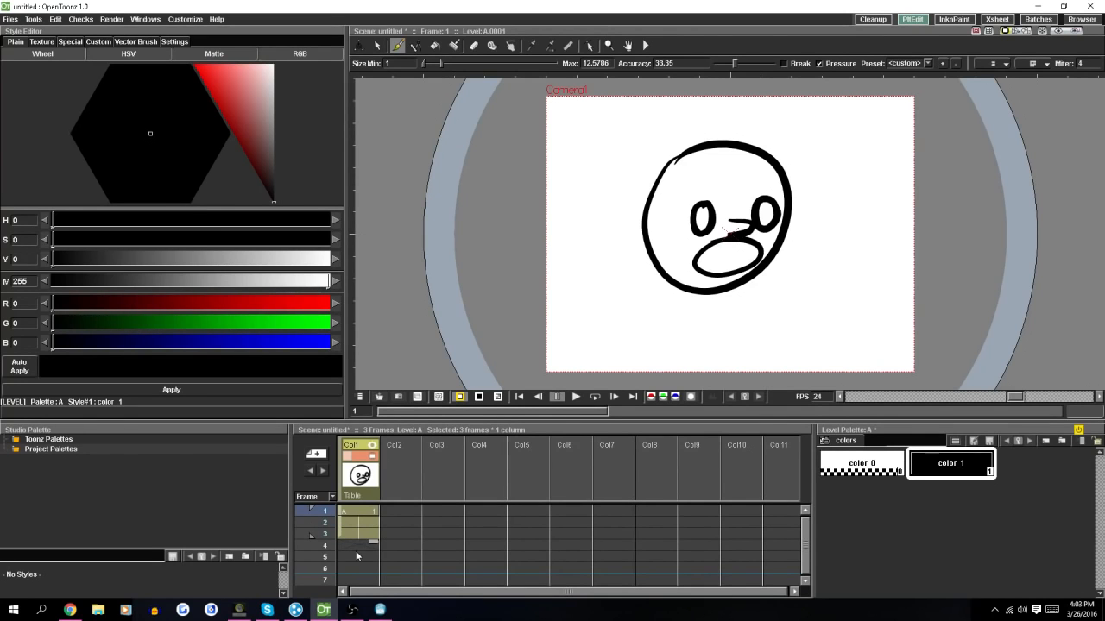
- Check the frame rate in the scene settings and close them
left_click(197, 19)
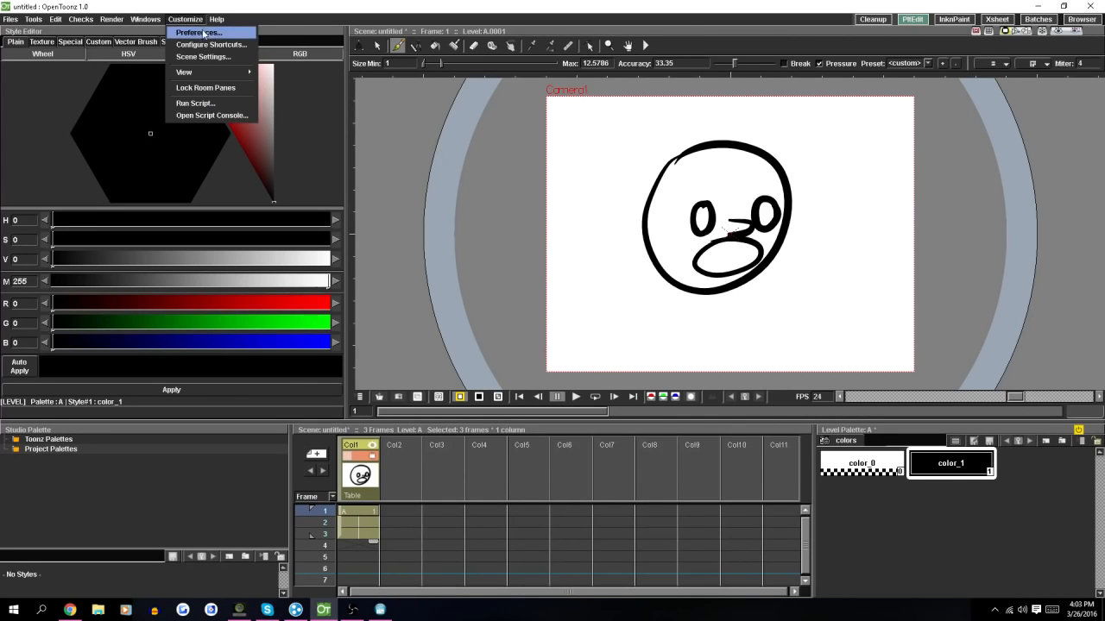
left_click(210, 57)
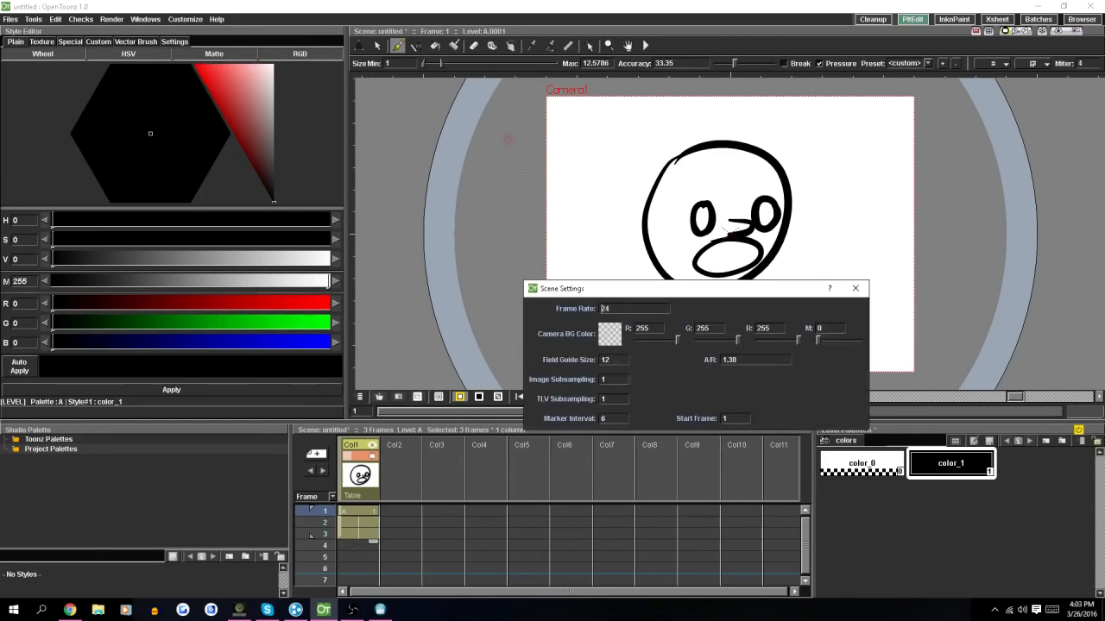
double_click(632, 309)
left_click(855, 288)
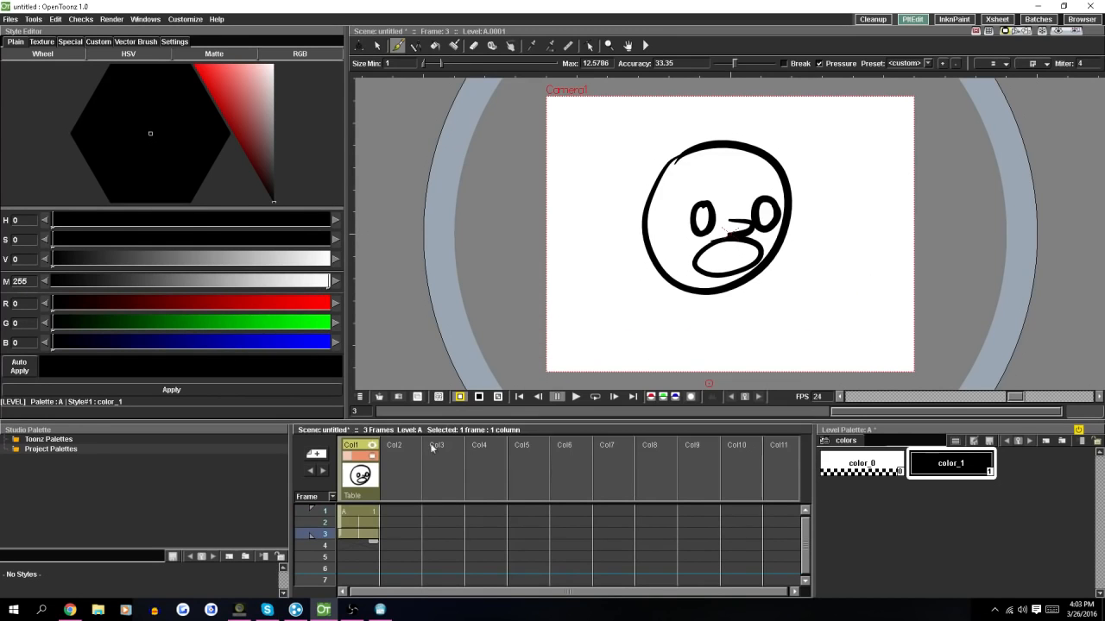
- Try a brush stroke in frame 4 of column 2 and undo it
left_click(401, 544)
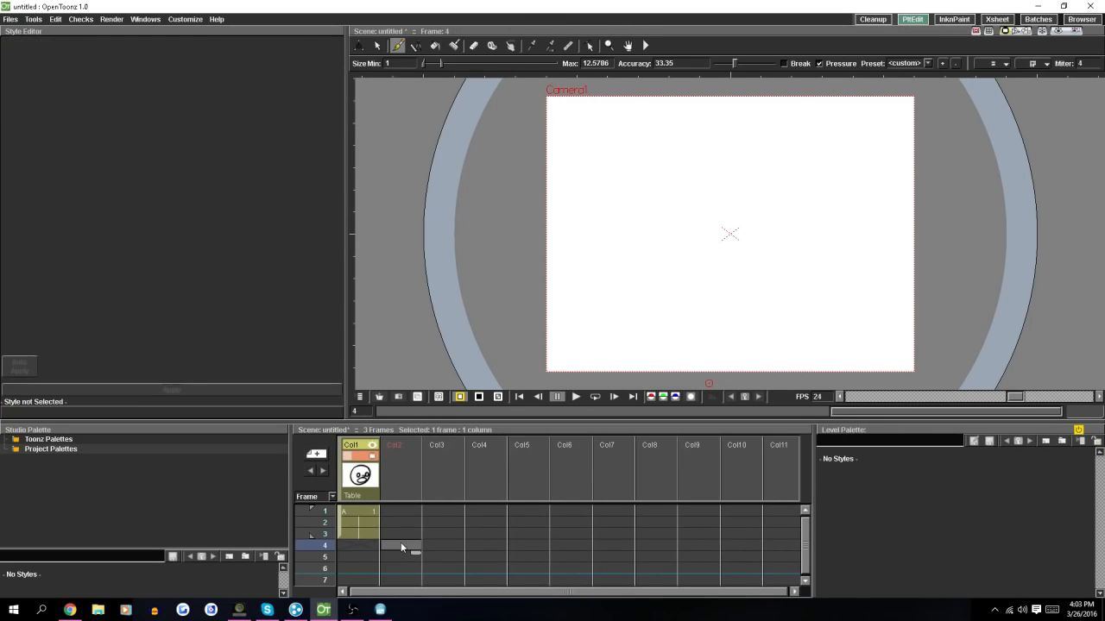
mouse_move(690, 186)
left_mouse_down()
mouse_move(745, 299)
mouse_move(644, 207)
left_mouse_up()
key("ctrl+z")
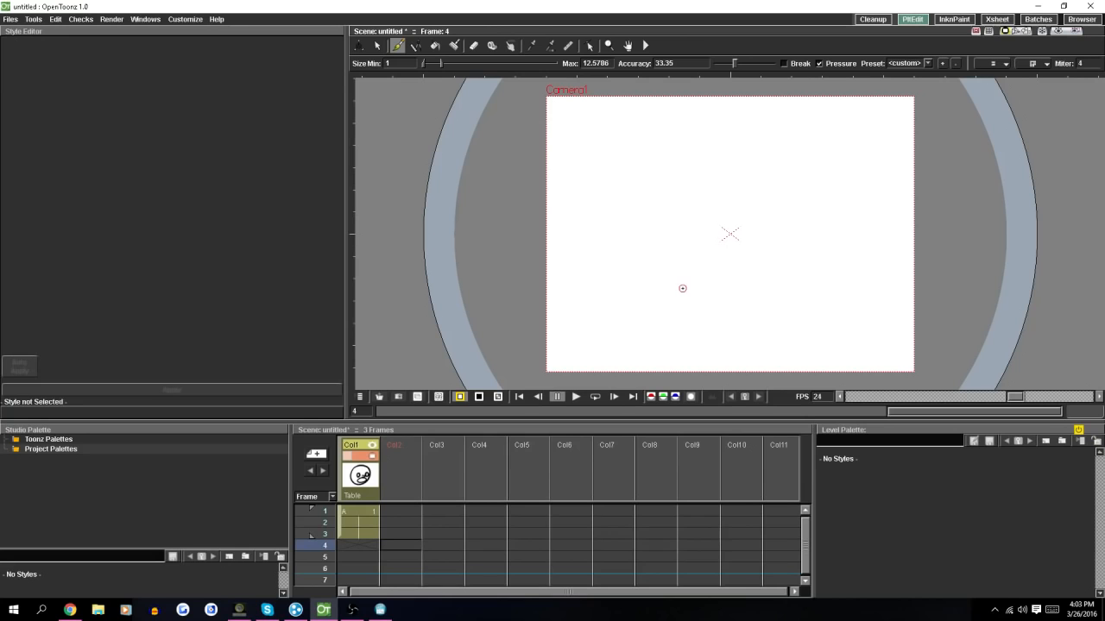
- Activate the onion skin and extend it beyond the current level so the first face shows in frame 4
right_click(794, 197)
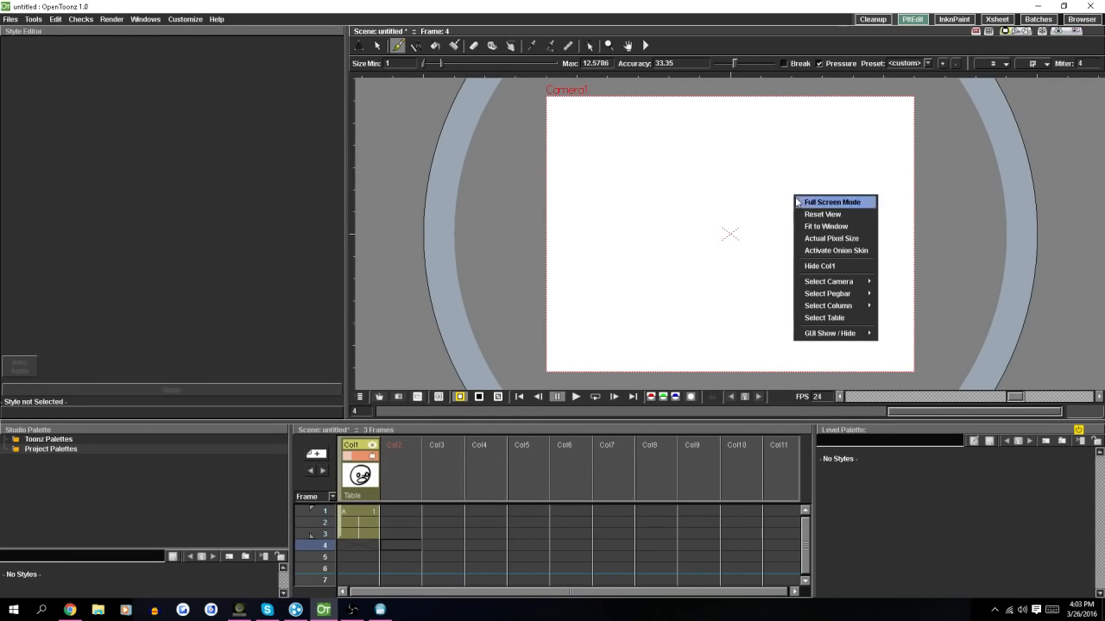
left_click(844, 250)
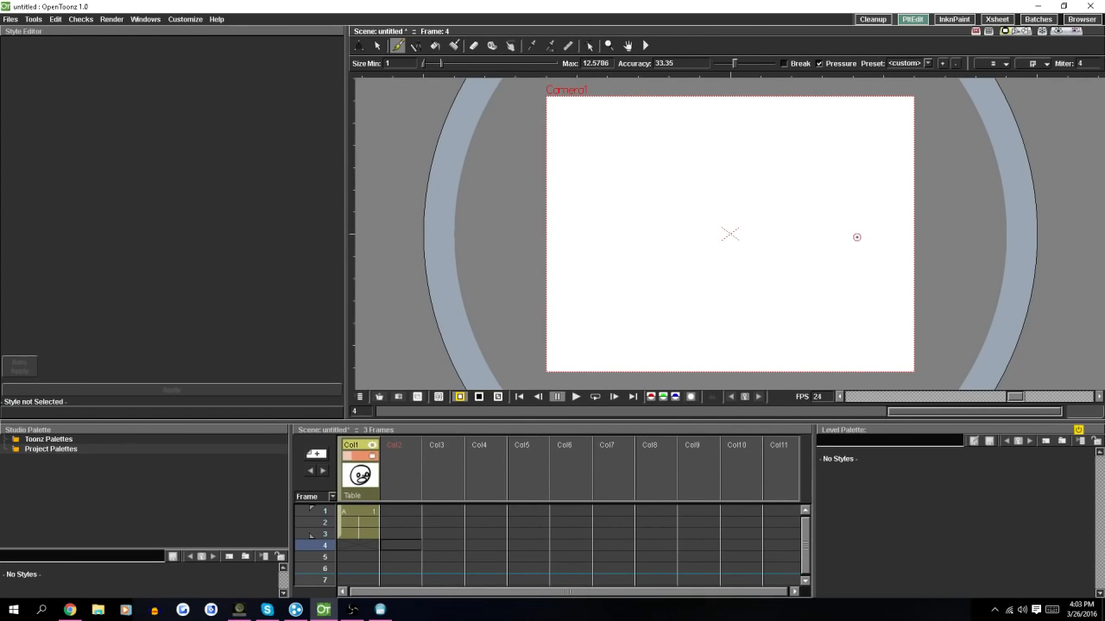
right_click(719, 241)
left_click(811, 313)
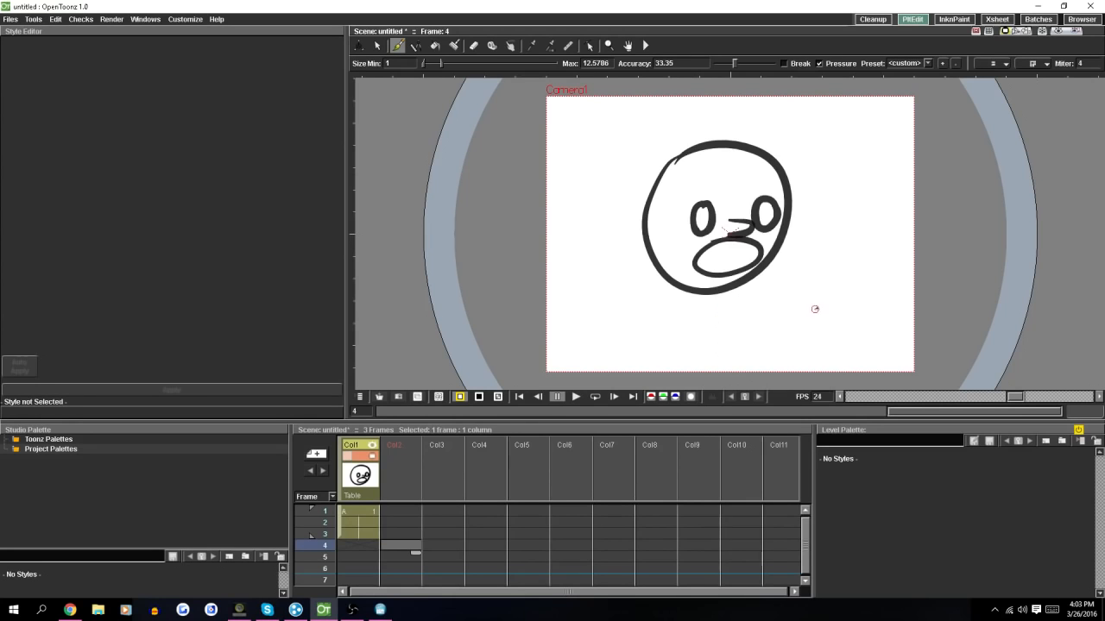
- Try drawing over the onion-skinned face in frame 4 of column 2 and undo the strokes
left_click(398, 545)
left_click_drag(683, 159, 764, 252)
key("ctrl+z")
key("ctrl+z")
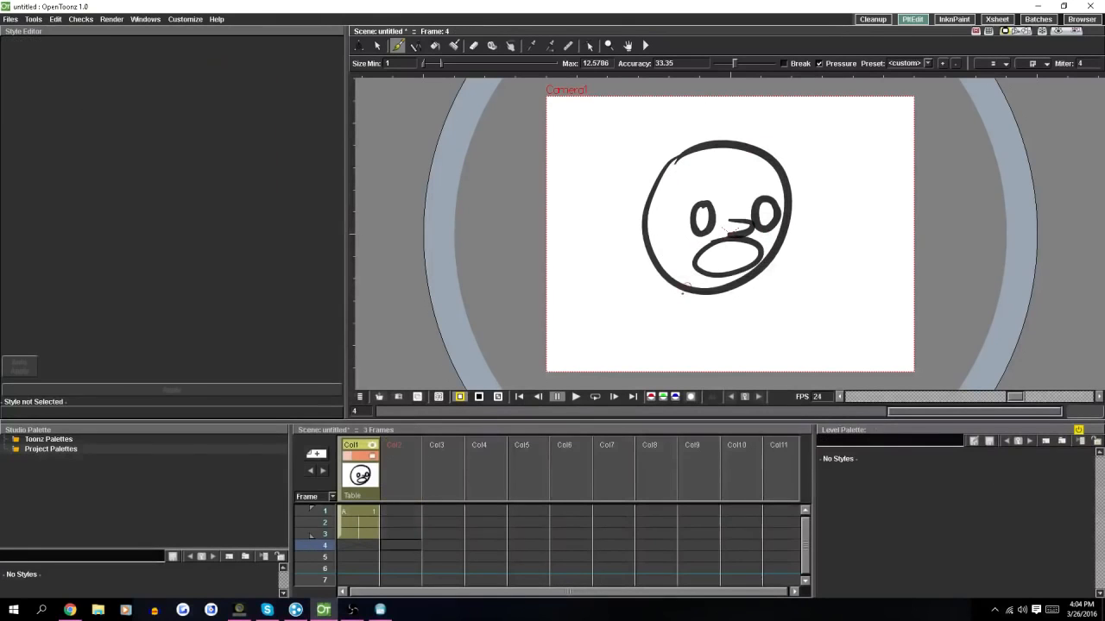
- Draw a lower, squashed face with squinting eyes and an oval mouth in frame 4 of column 2, and hold it through frame 5
left_click(410, 545)
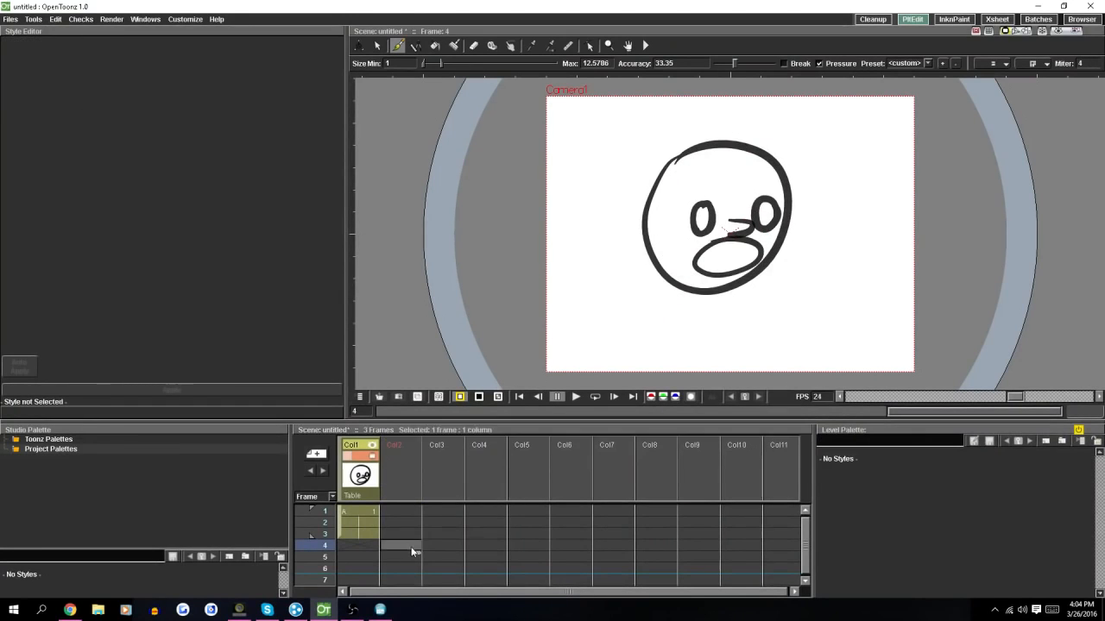
left_click(369, 535)
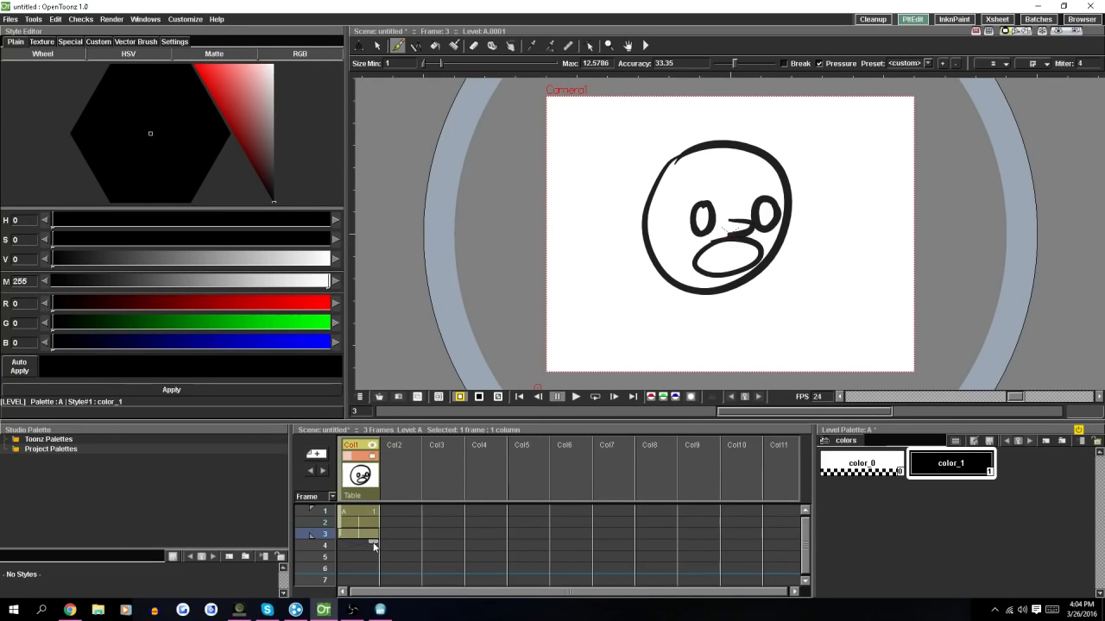
left_click(405, 544)
left_click(371, 534)
left_click(405, 546)
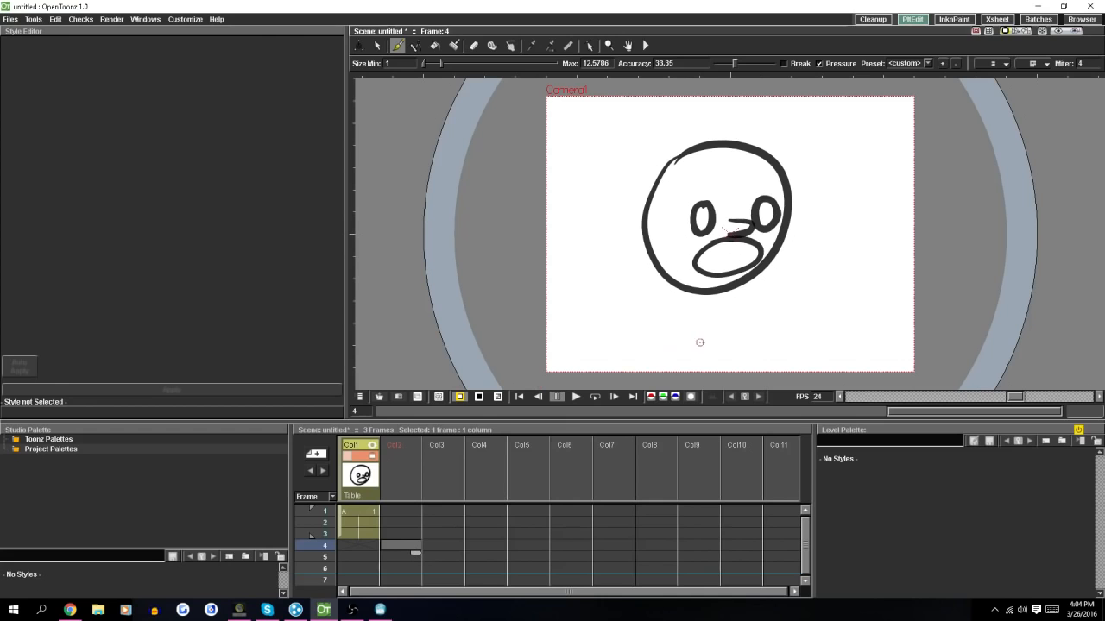
mouse_move(661, 185)
left_mouse_down()
mouse_move(665, 215)
mouse_move(720, 301)
mouse_move(794, 226)
mouse_move(682, 192)
left_mouse_up()
mouse_move(700, 246)
left_mouse_down()
mouse_move(716, 254)
mouse_move(692, 268)
left_mouse_up()
mouse_move(782, 249)
left_mouse_down()
mouse_move(801, 257)
mouse_move(756, 274)
left_mouse_up()
left_click_drag(775, 258, 754, 259)
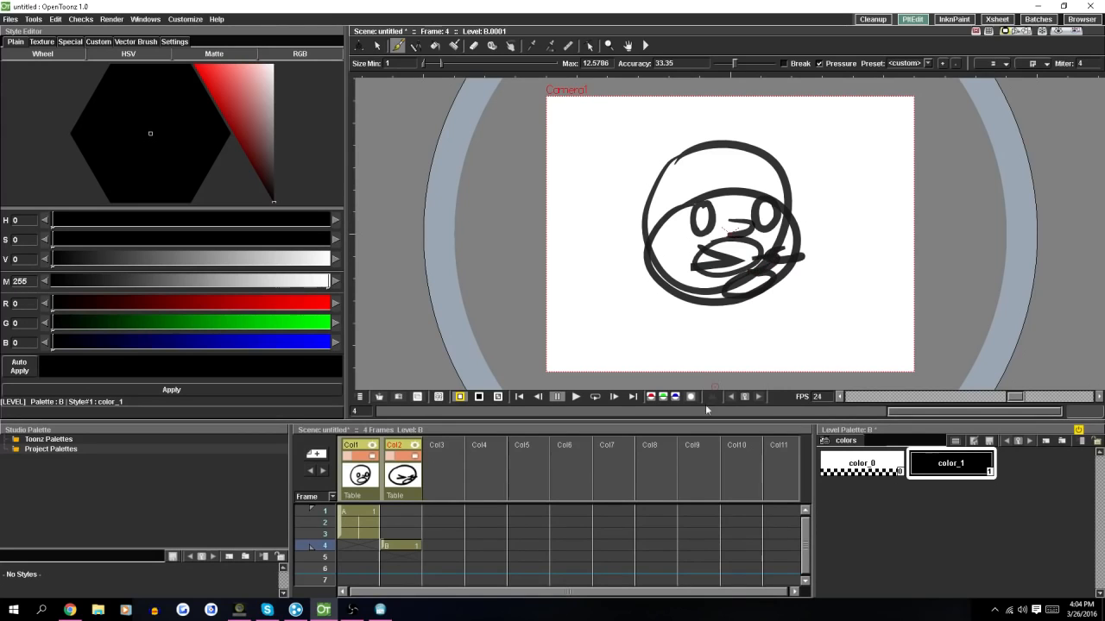
left_click_drag(411, 548, 421, 565)
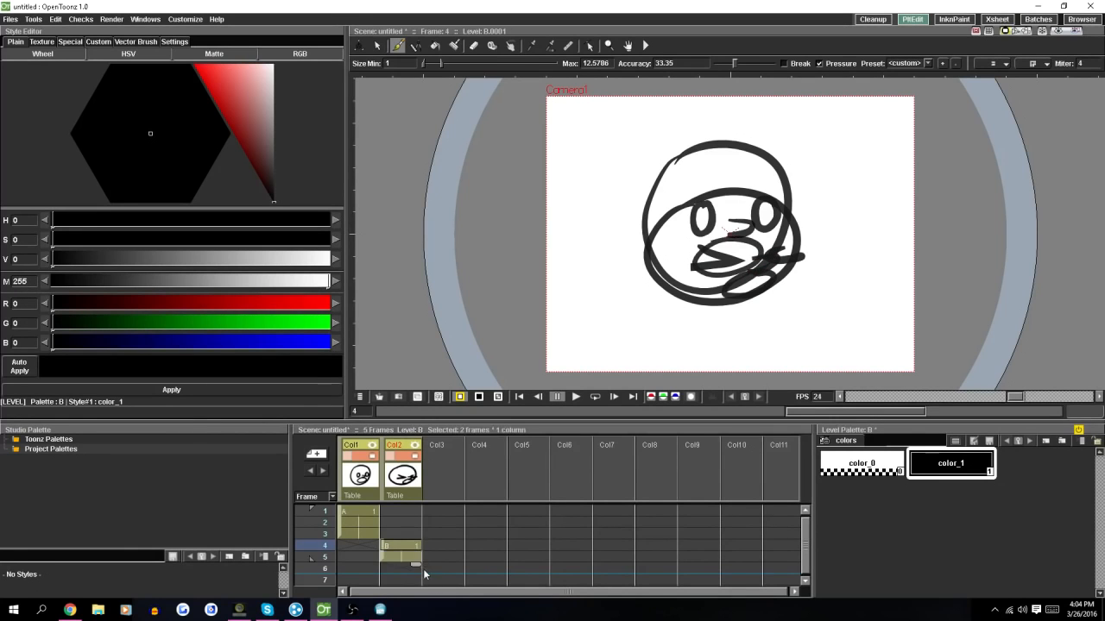
- Draw a flattened face in frame 6 of column 3 and a tall, stretched face with large eyes in frame 7 of column 4
left_click(433, 567)
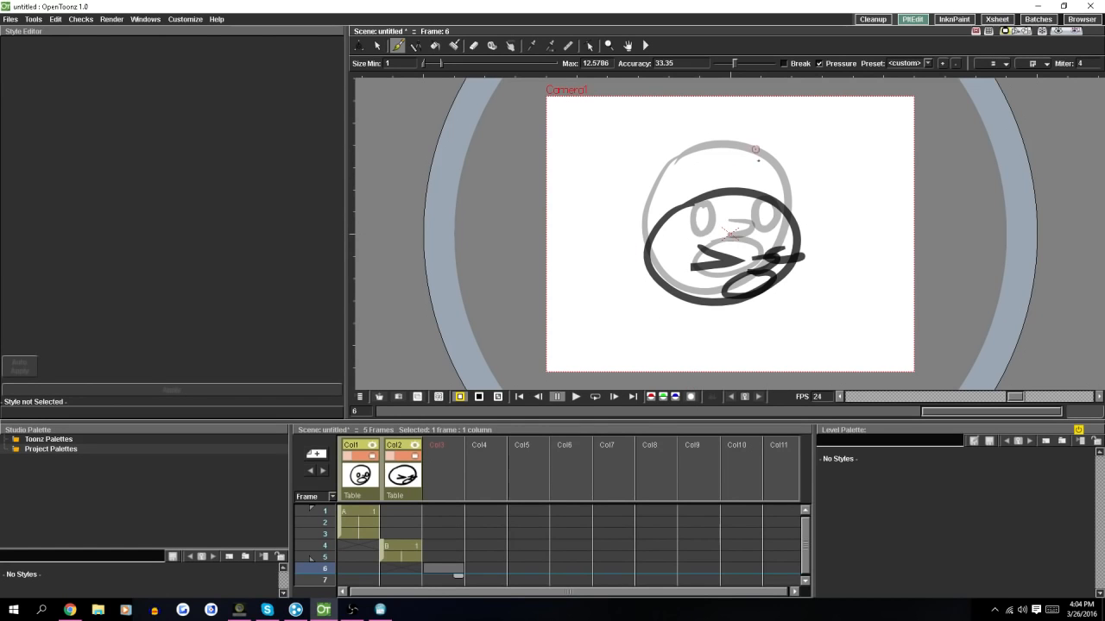
mouse_move(671, 244)
left_mouse_down()
mouse_move(661, 211)
mouse_move(635, 252)
mouse_move(768, 259)
mouse_move(673, 268)
mouse_move(662, 285)
left_mouse_up()
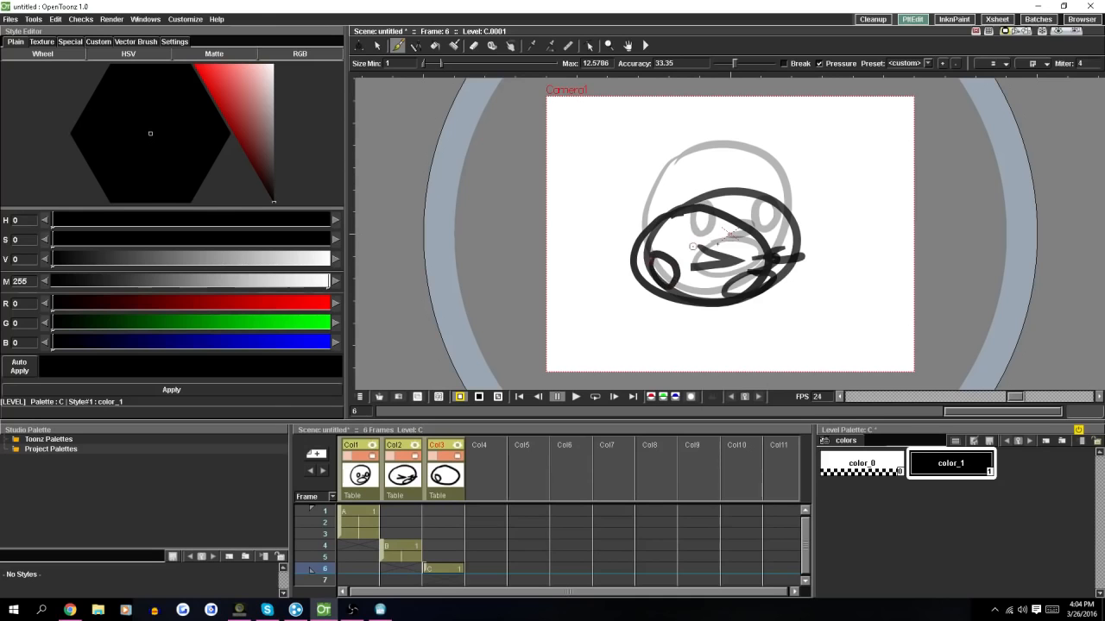
left_click_drag(729, 241, 725, 273)
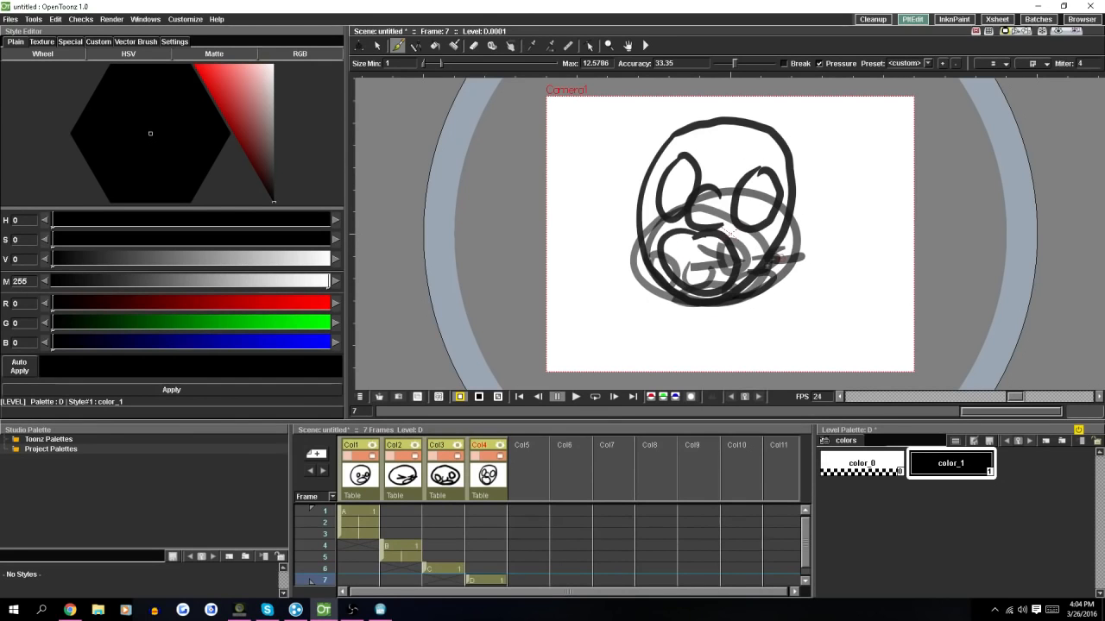
- Hold the tall face through frame 8 and draw a squashed face in frame 9 of column 5, undoing unwanted strokes
left_click(499, 580)
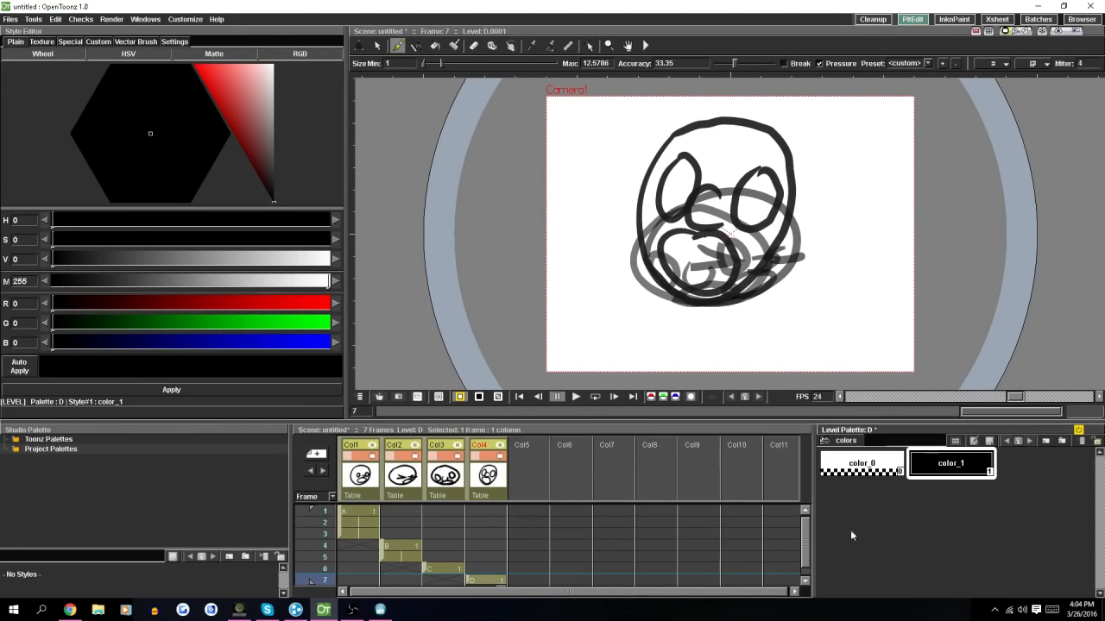
scroll(809, 551, "down", 1)
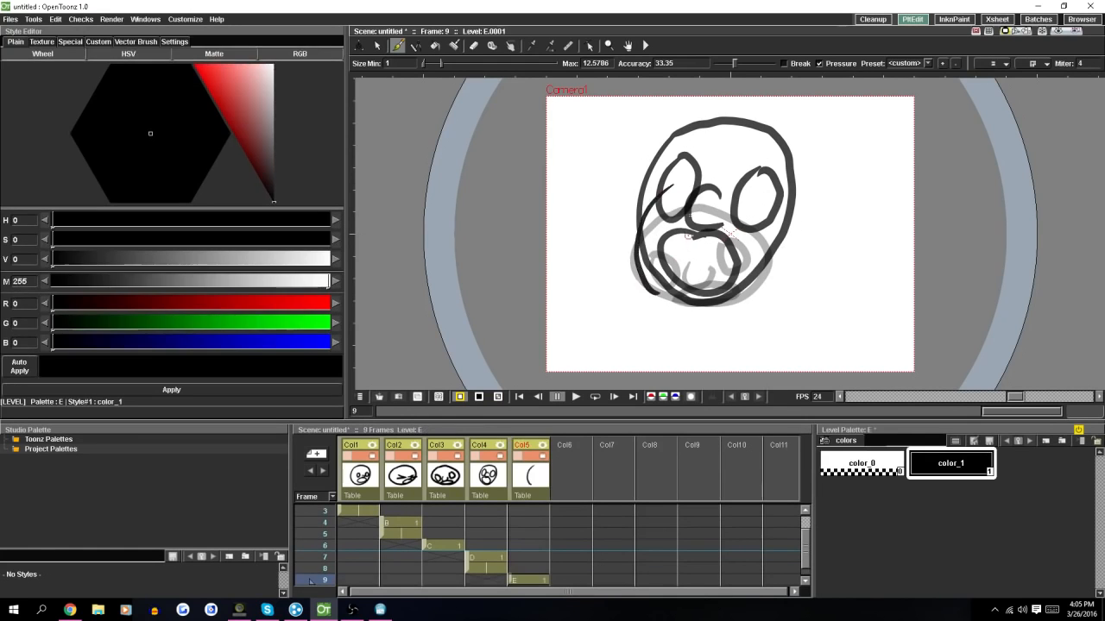
key("ctrl+z")
mouse_move(686, 210)
left_mouse_down()
mouse_move(666, 300)
mouse_move(781, 252)
mouse_move(710, 202)
mouse_move(645, 219)
mouse_move(696, 298)
mouse_move(776, 271)
mouse_move(695, 197)
left_mouse_up()
key("ctrl+z")
mouse_move(672, 258)
left_mouse_down()
mouse_move(697, 265)
mouse_move(678, 247)
mouse_move(723, 252)
mouse_move(737, 227)
mouse_move(673, 228)
left_mouse_up()
key("ctrl+z")
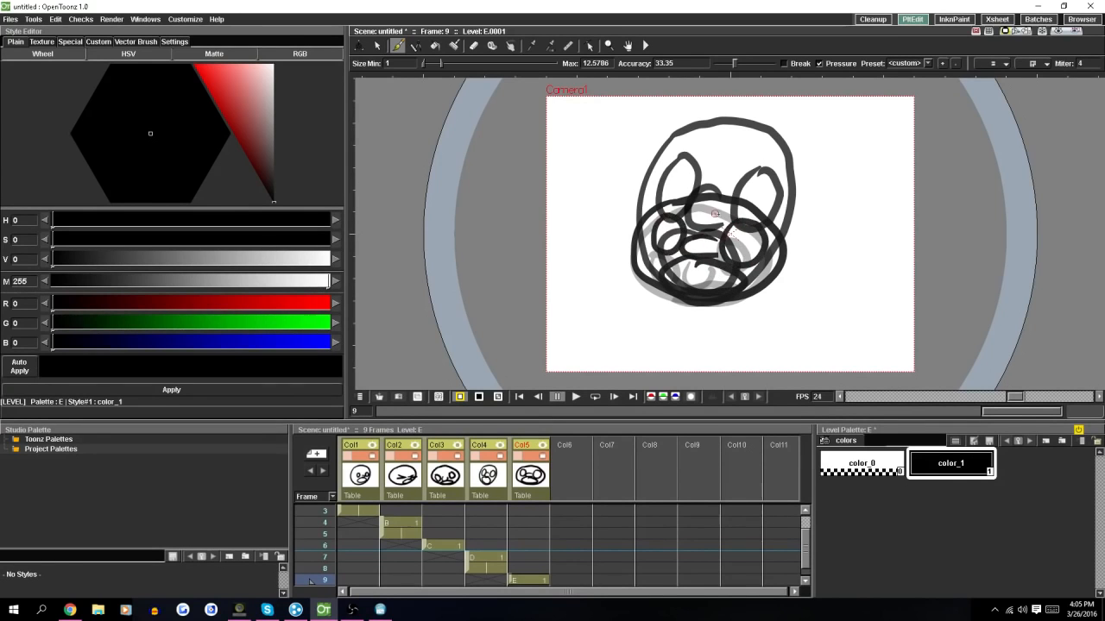
- Draw a sixth face with eyes, nose and mouth in column 6 and hold it through frame 13
key("Down")
key("Right")
mouse_move(693, 169)
left_mouse_down()
mouse_move(641, 208)
mouse_move(765, 280)
mouse_move(684, 171)
left_mouse_up()
mouse_move(668, 216)
left_mouse_down()
mouse_move(665, 247)
mouse_move(666, 216)
left_mouse_up()
mouse_move(752, 225)
left_mouse_down()
mouse_move(765, 239)
mouse_move(749, 226)
mouse_move(702, 258)
mouse_move(722, 281)
mouse_move(690, 271)
left_mouse_up()
left_click(588, 582)
left_click_drag(587, 587, 586, 616)
- Play back the animation, deactivate the onion skin, and play it again
left_click_drag(808, 552, 810, 576)
key("p")
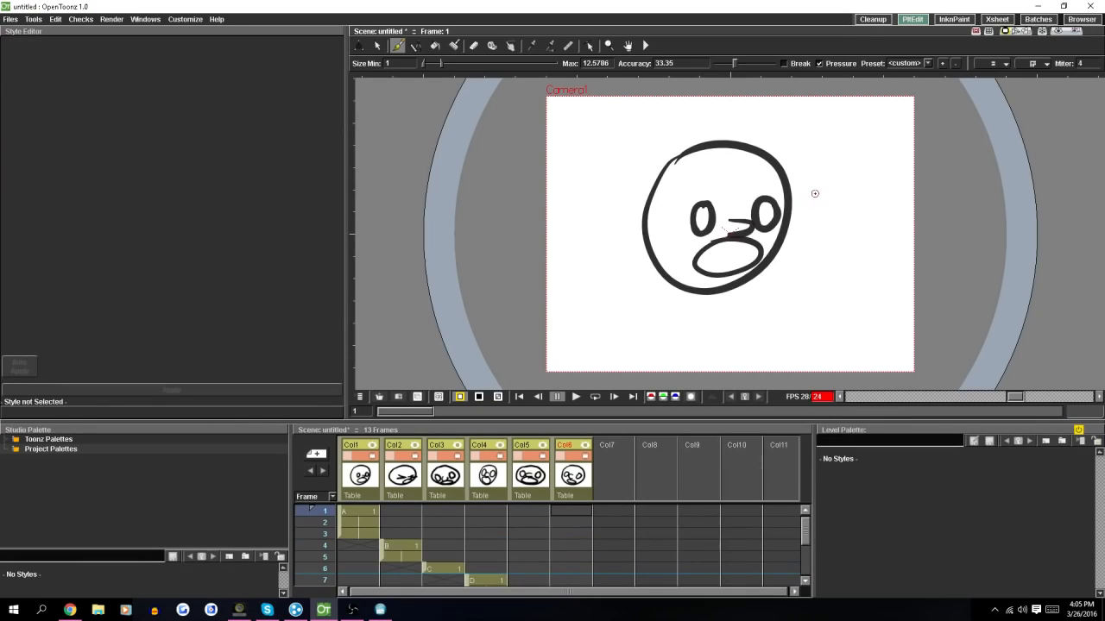
right_click(827, 231)
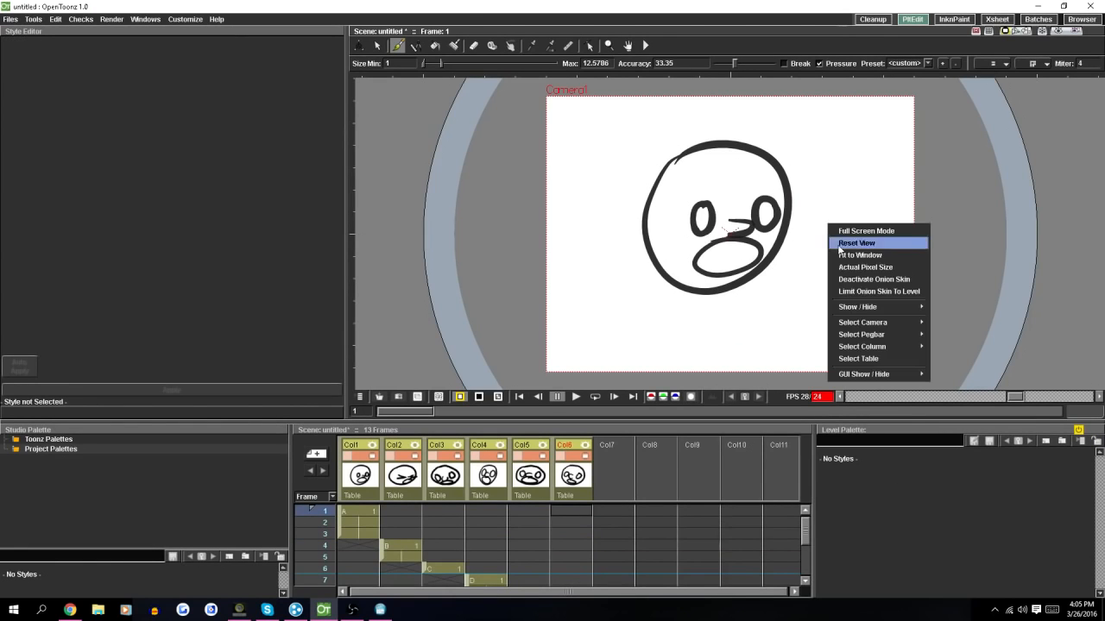
left_click(893, 280)
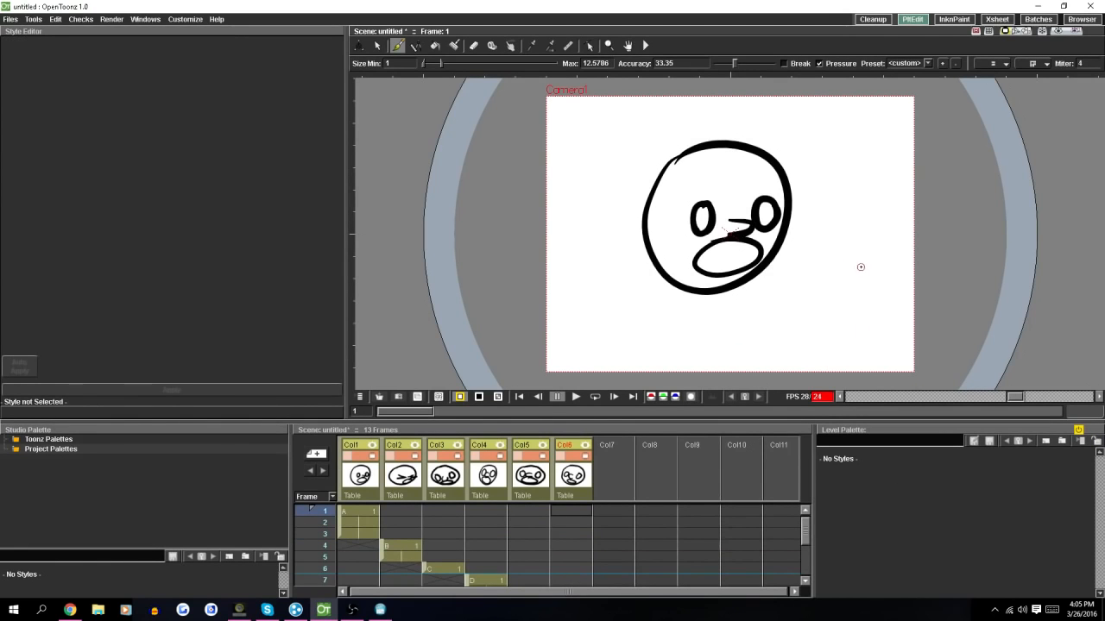
left_click(575, 397)
- Examine the Convert File dialog's file formats and save folder, and close it without converting
left_click(111, 19)
mouse_move(92, 23)
mouse_move(11, 21)
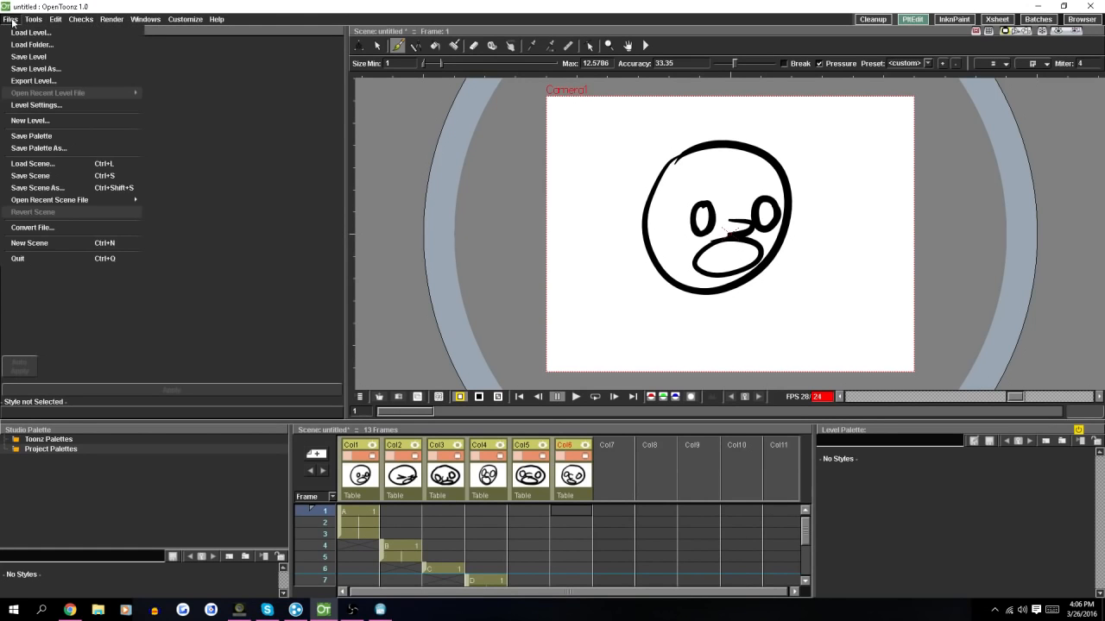
left_click(59, 228)
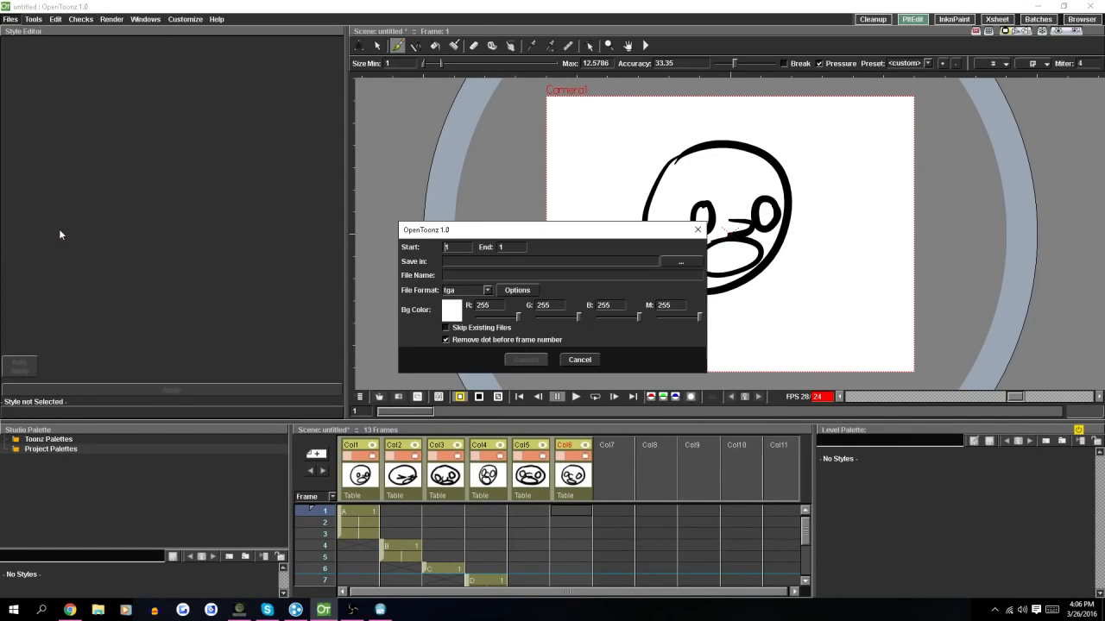
left_click(487, 290)
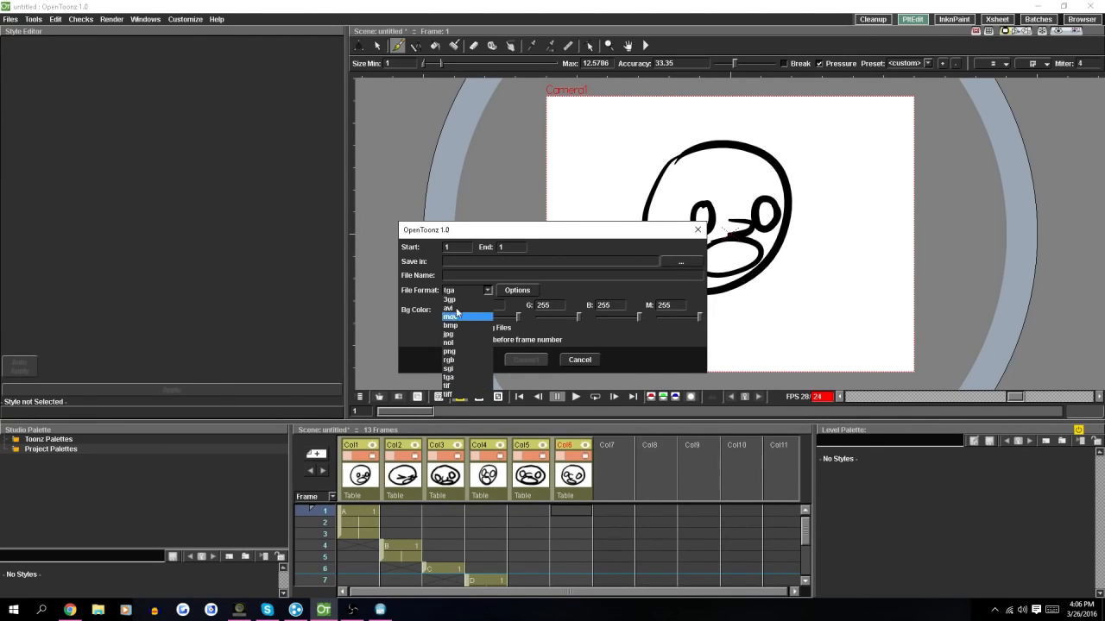
left_click(504, 296)
left_click(672, 262)
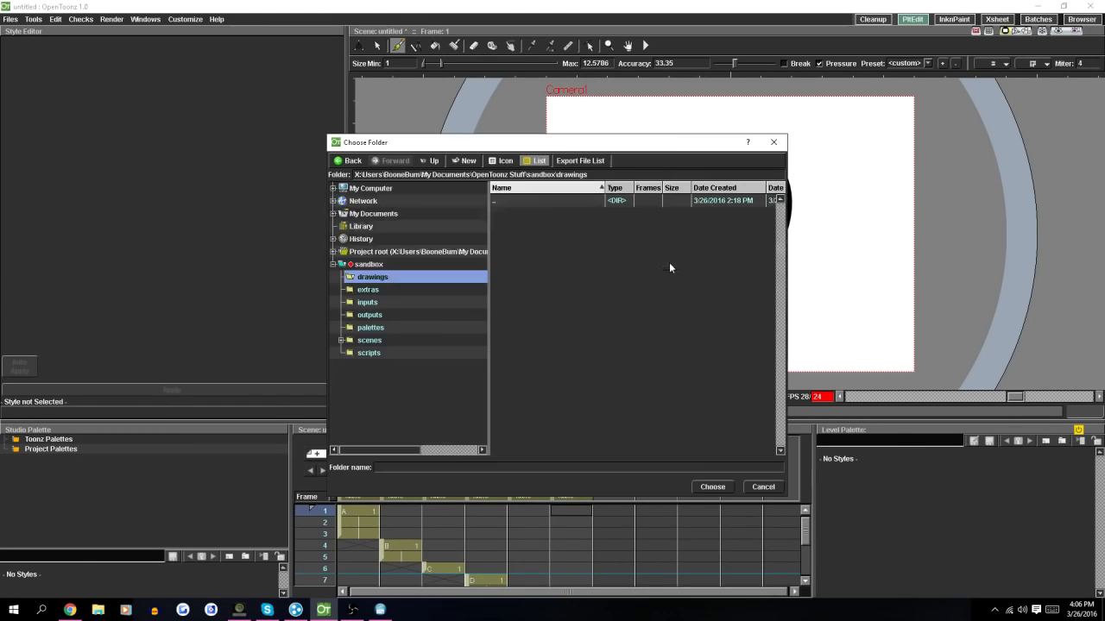
left_click(775, 146)
left_click(454, 275)
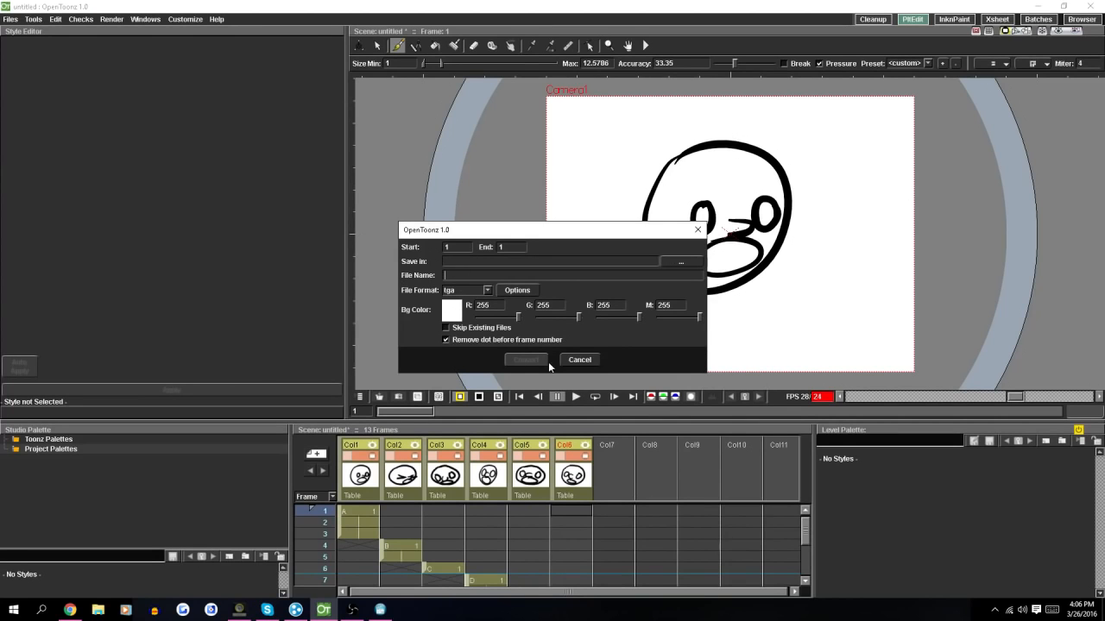
left_click(581, 360)
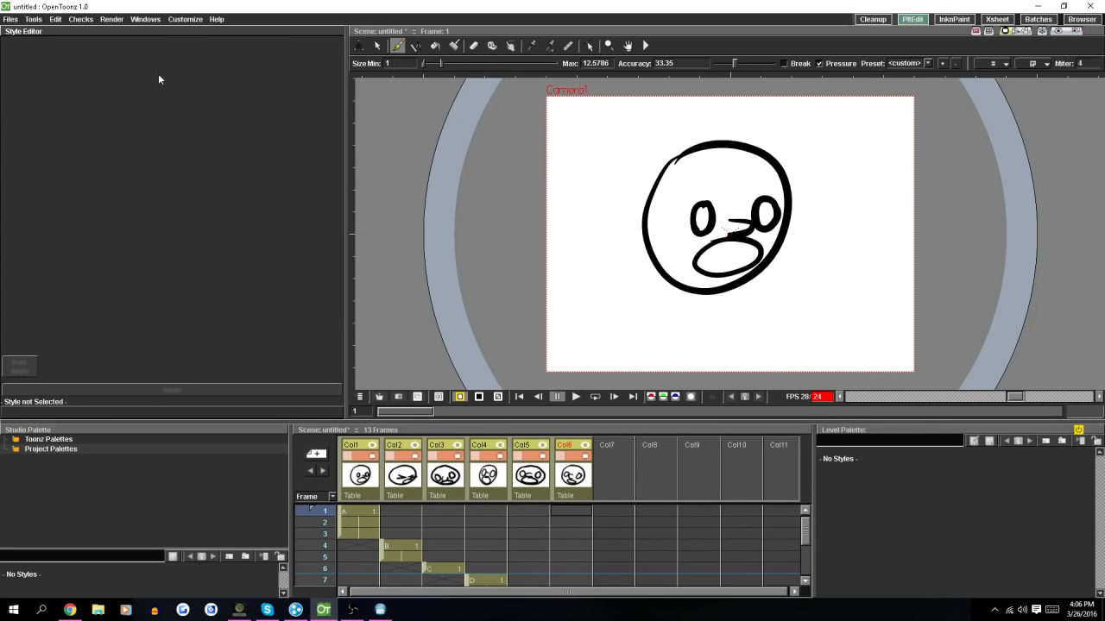
- Render the scene and enlarge the resulting flipbook window to show the whole face
left_click(11, 19)
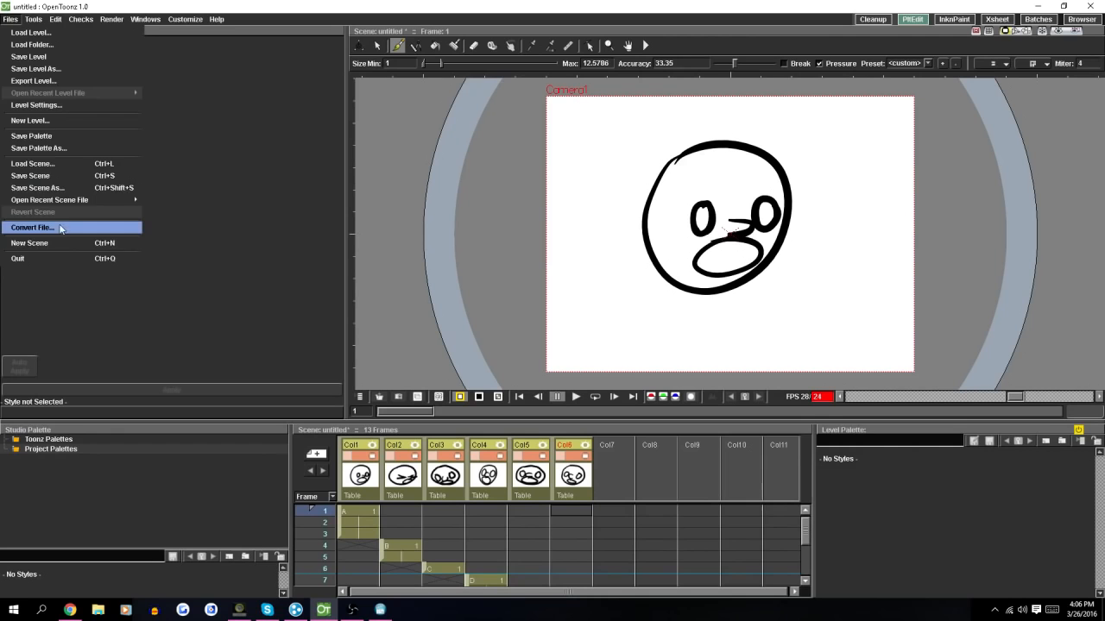
mouse_move(55, 20)
mouse_move(115, 23)
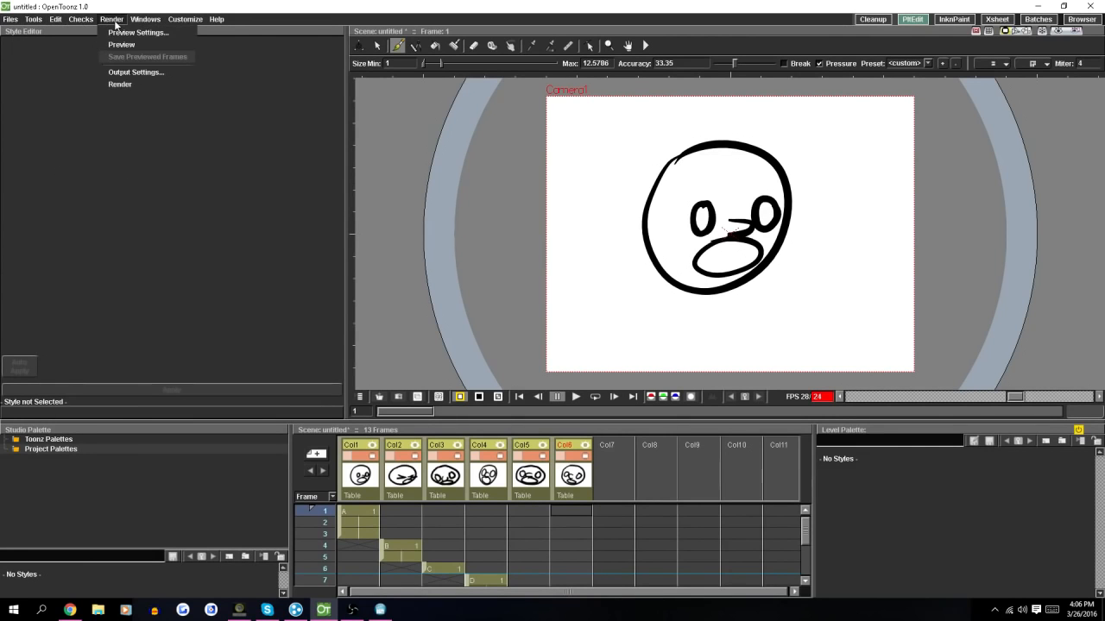
left_click(121, 86)
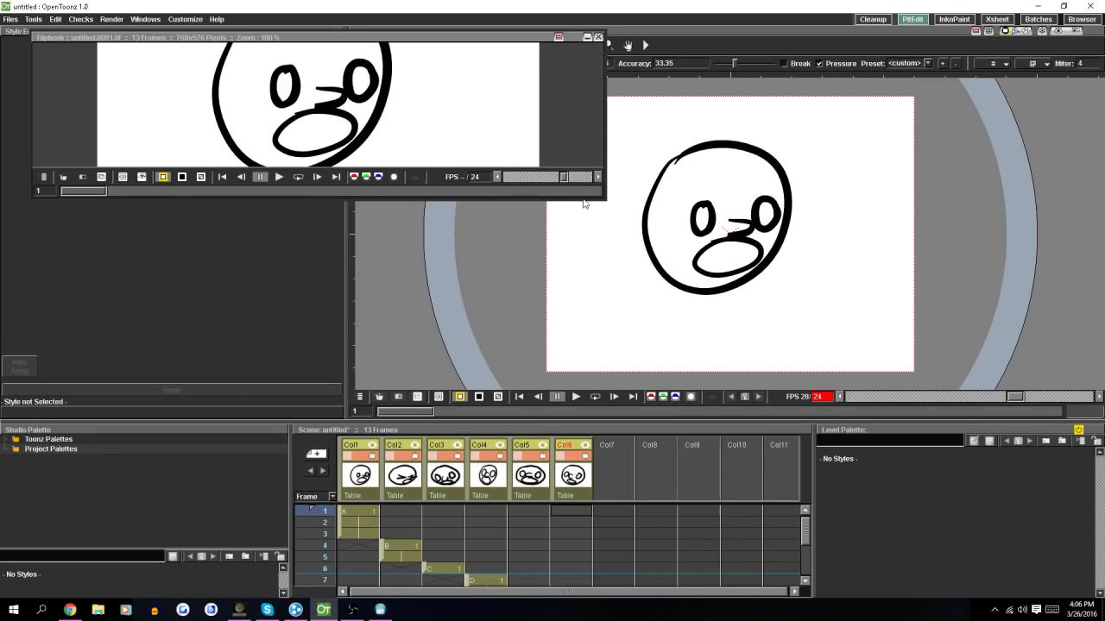
left_click_drag(578, 201, 585, 352)
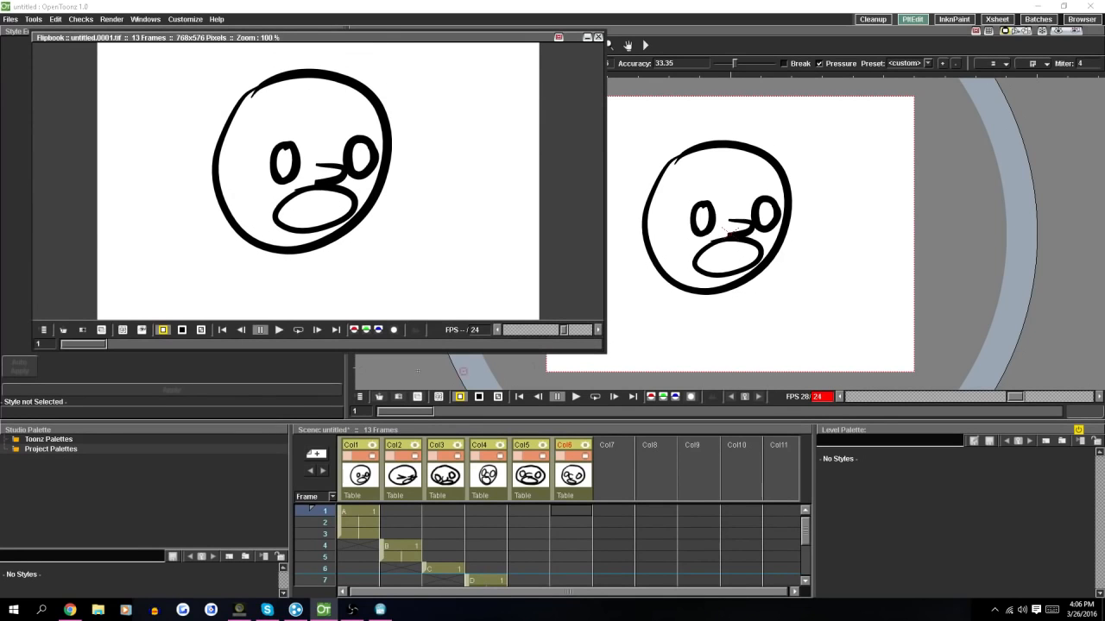
- Play the rendered flipbook and choose the OpenToonz Stuff folder in My Documents as the save location for its images
left_click(277, 331)
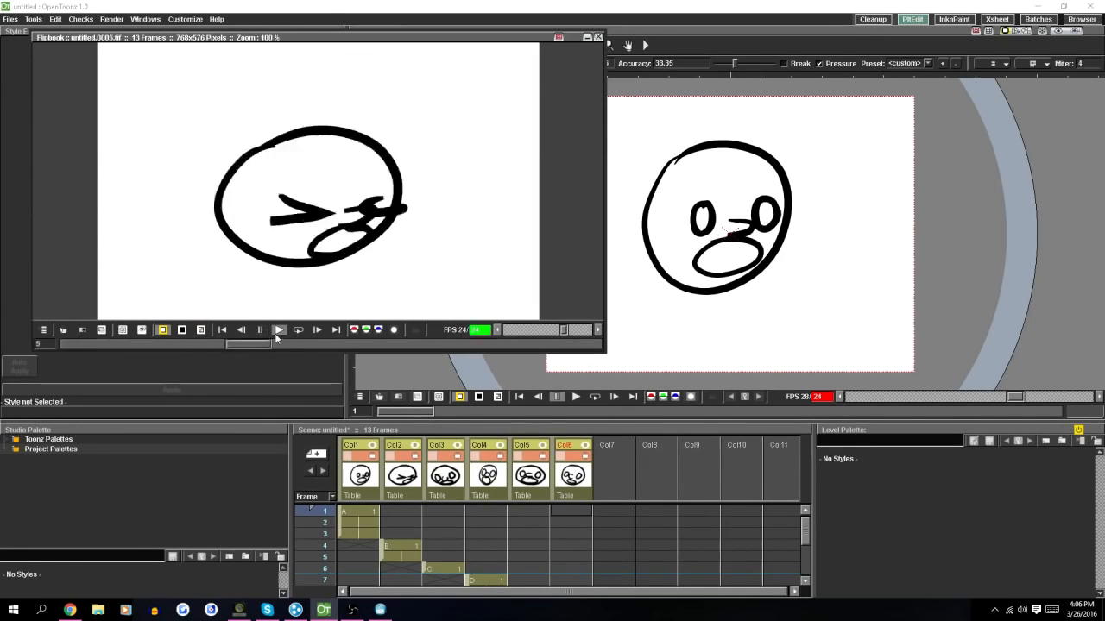
left_click(63, 331)
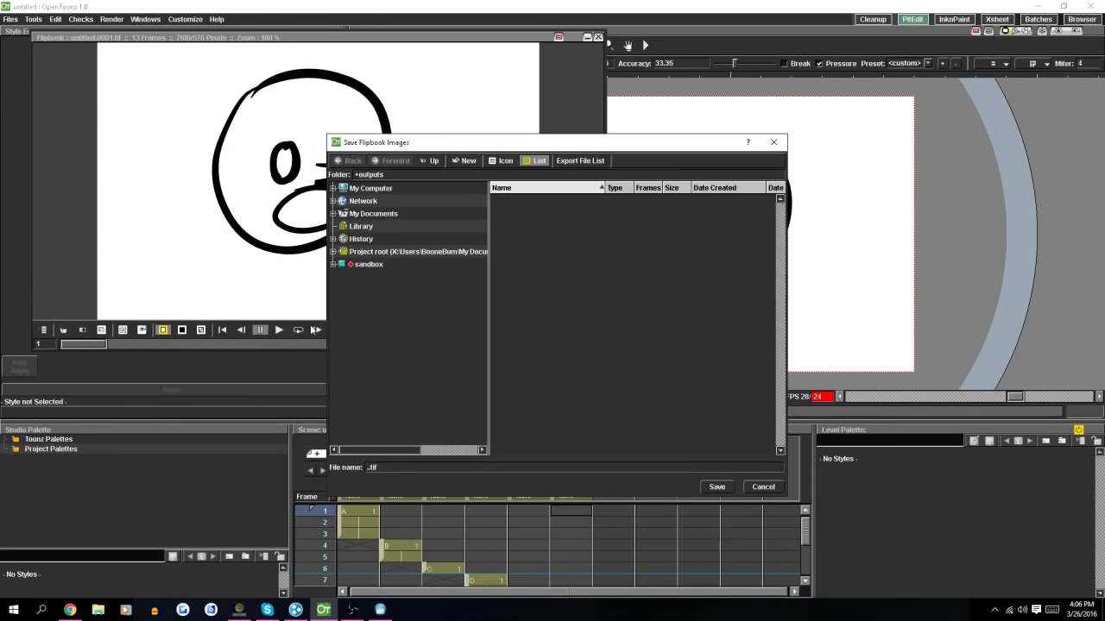
left_click(357, 217)
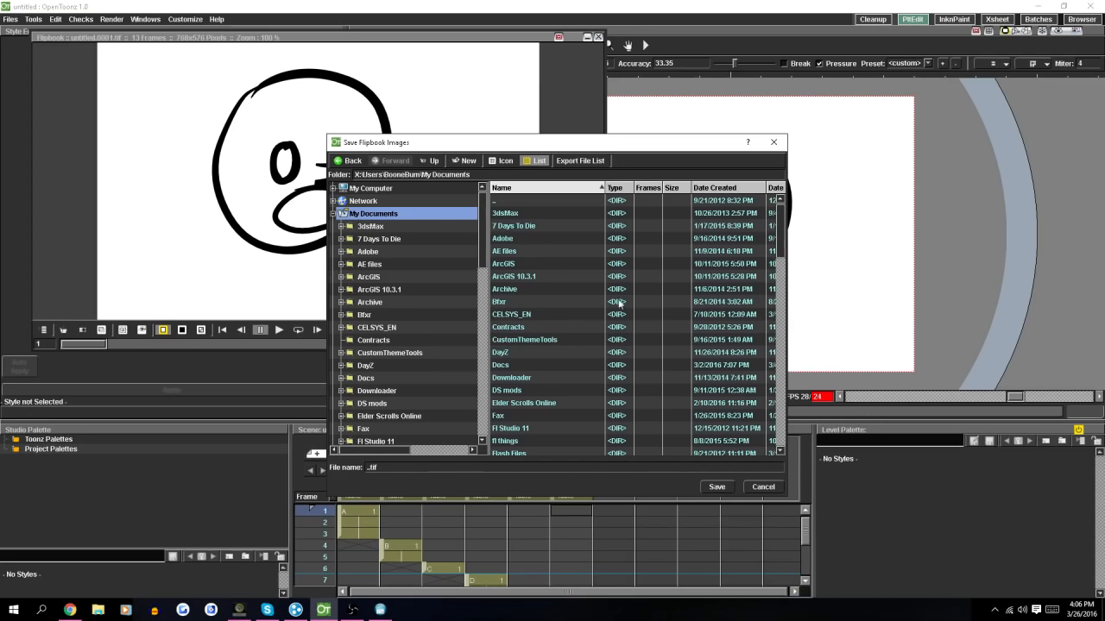
scroll(569, 403, "down", 12)
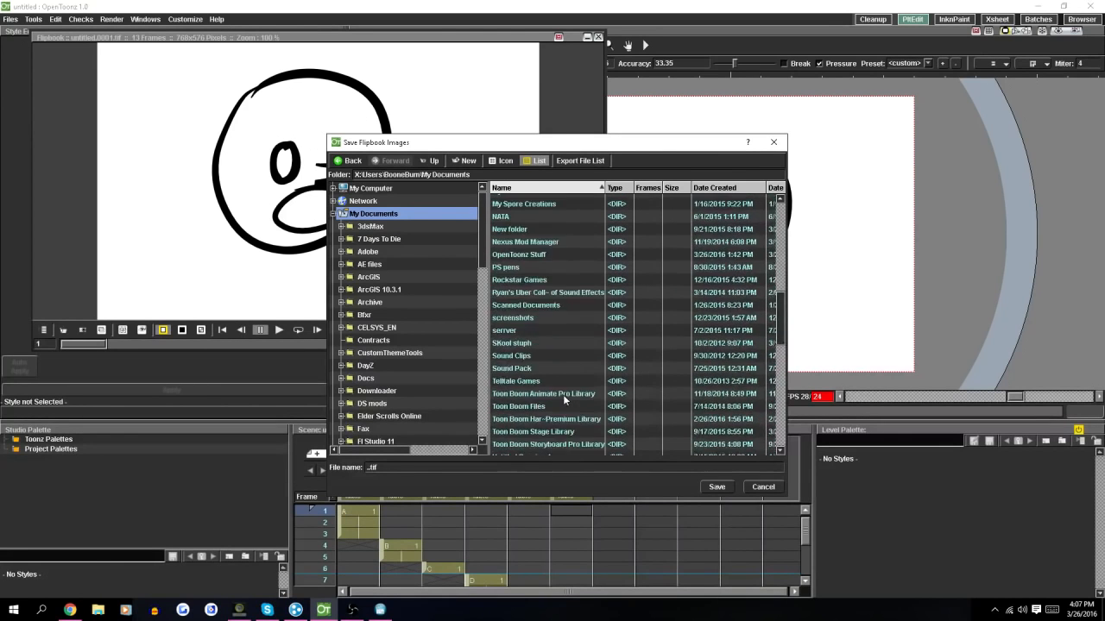
scroll(563, 399, "up", 1)
double_click(527, 329)
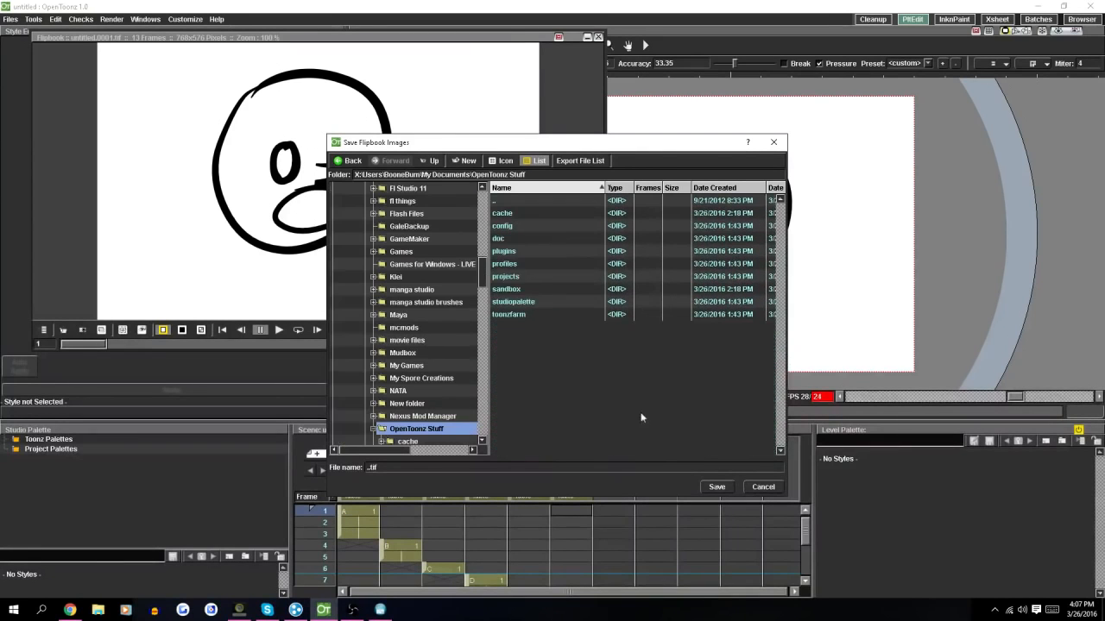
- Save the flipbook frames to the chosen folder under the file name vvbfbfbfb.png
left_click(725, 486)
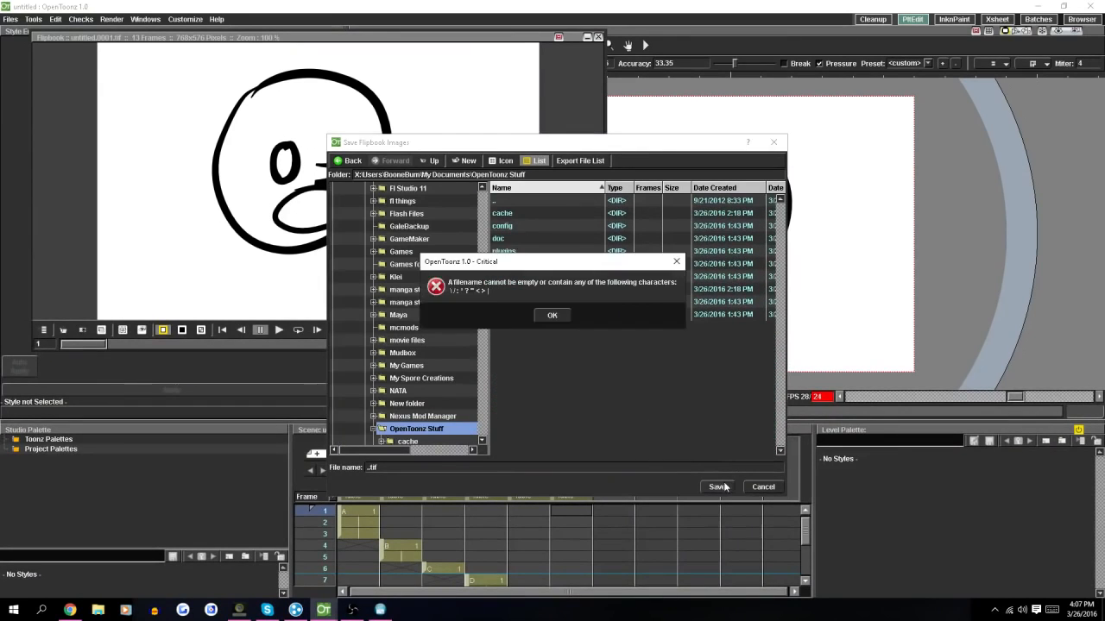
left_click(551, 315)
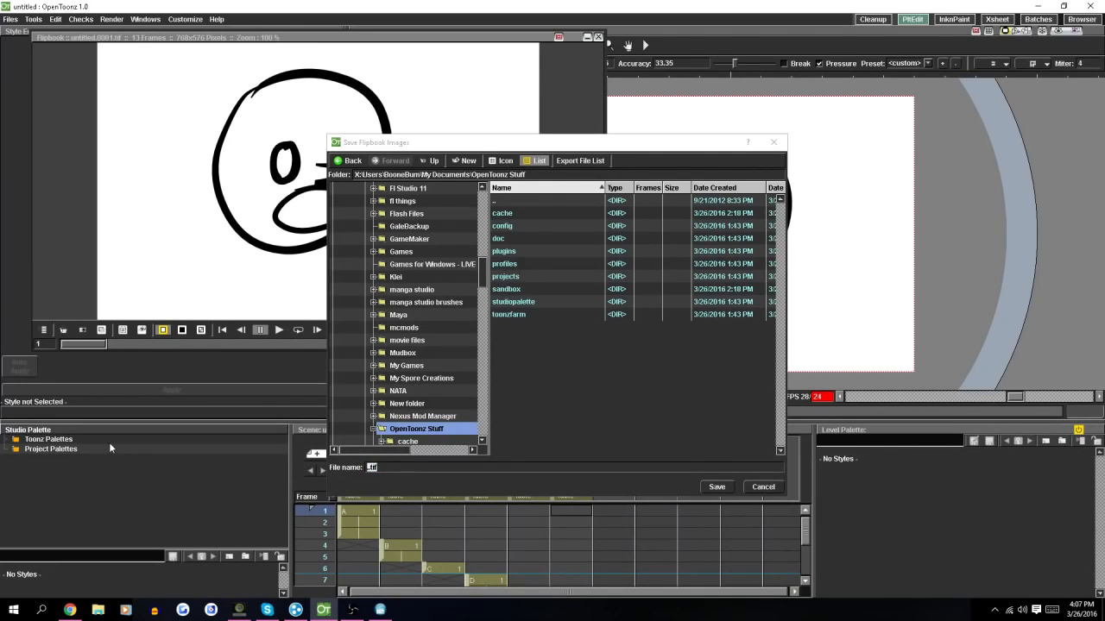
left_click(381, 467)
type("vvbtbfbfb")
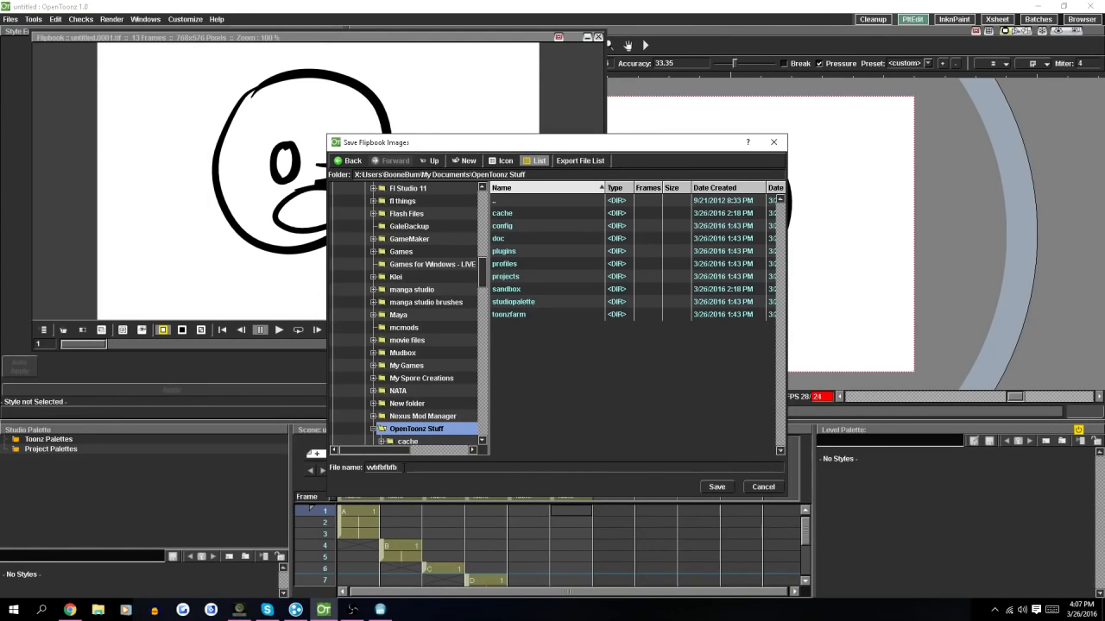
type(".png")
left_click(716, 487)
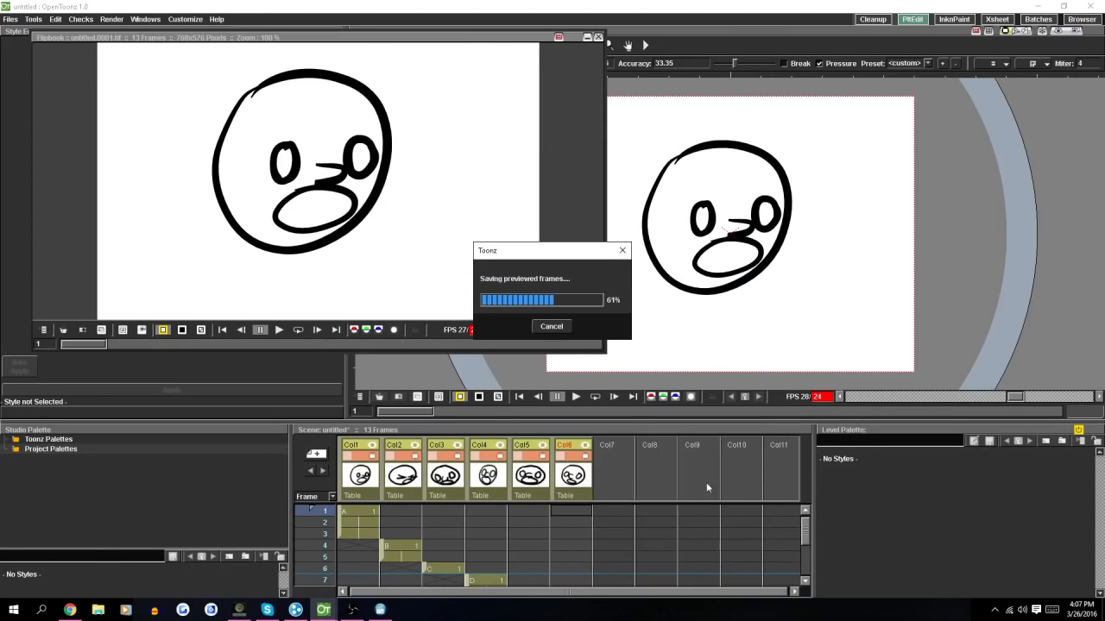
- Examine the exported PNG frames of the OpenToonz Stuff folder in File Explorer, and switch to Vegas Movie Studio
left_click(97, 609)
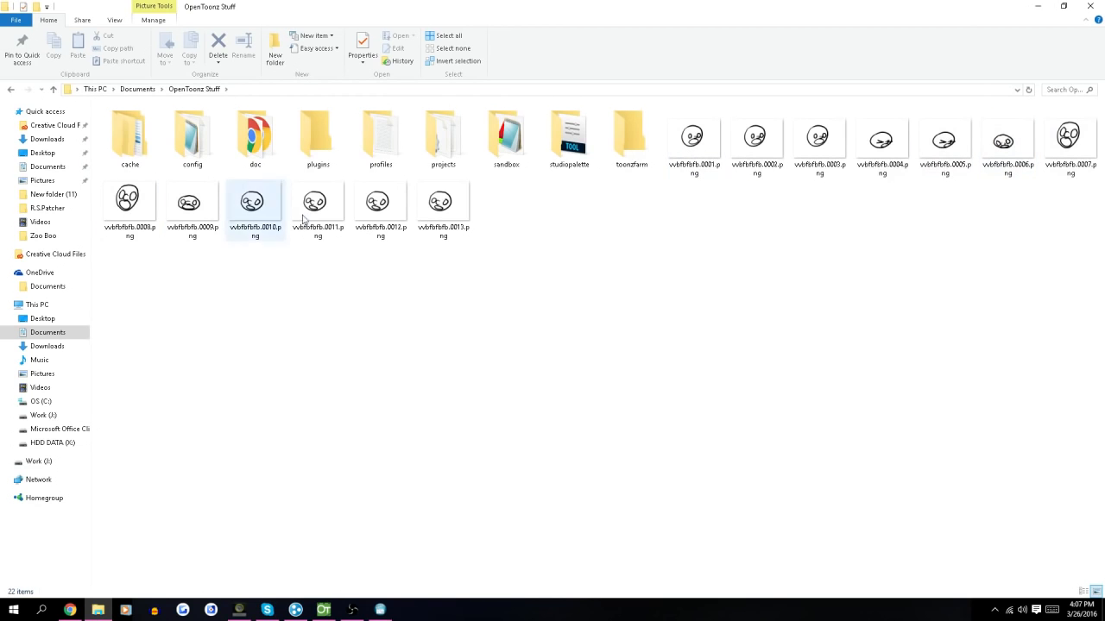
left_click(1037, 6)
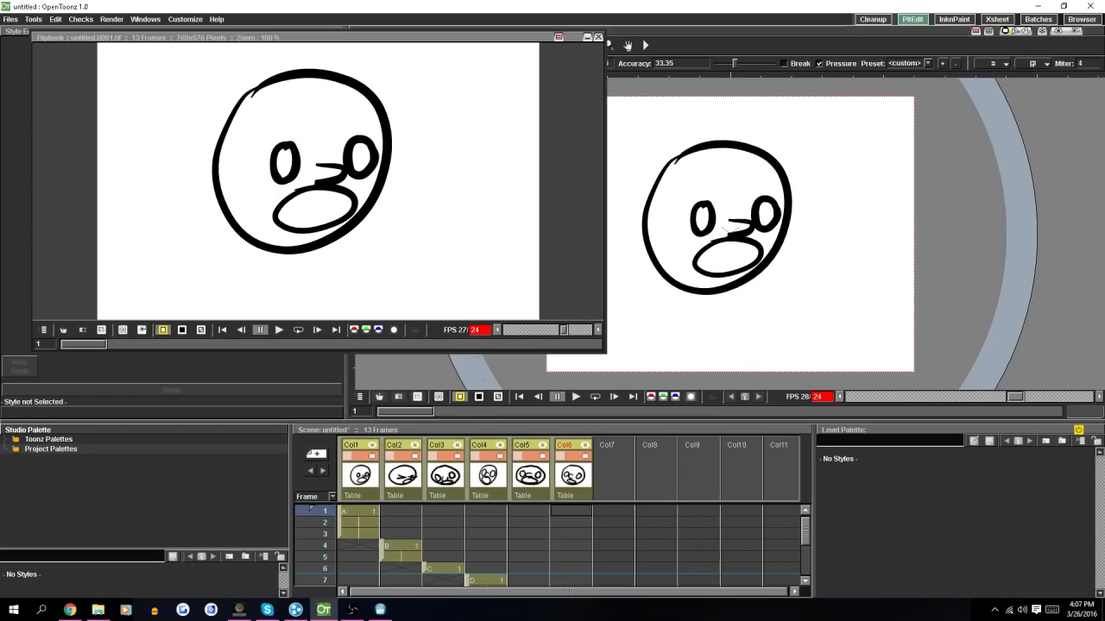
left_click(381, 610)
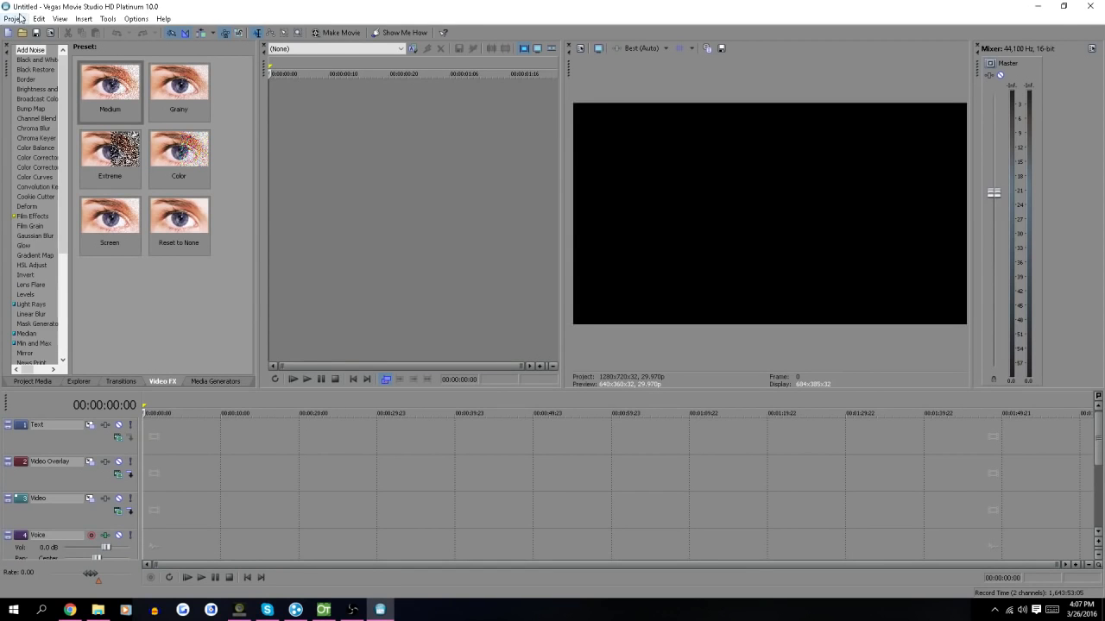
left_click(15, 18)
mouse_move(39, 18)
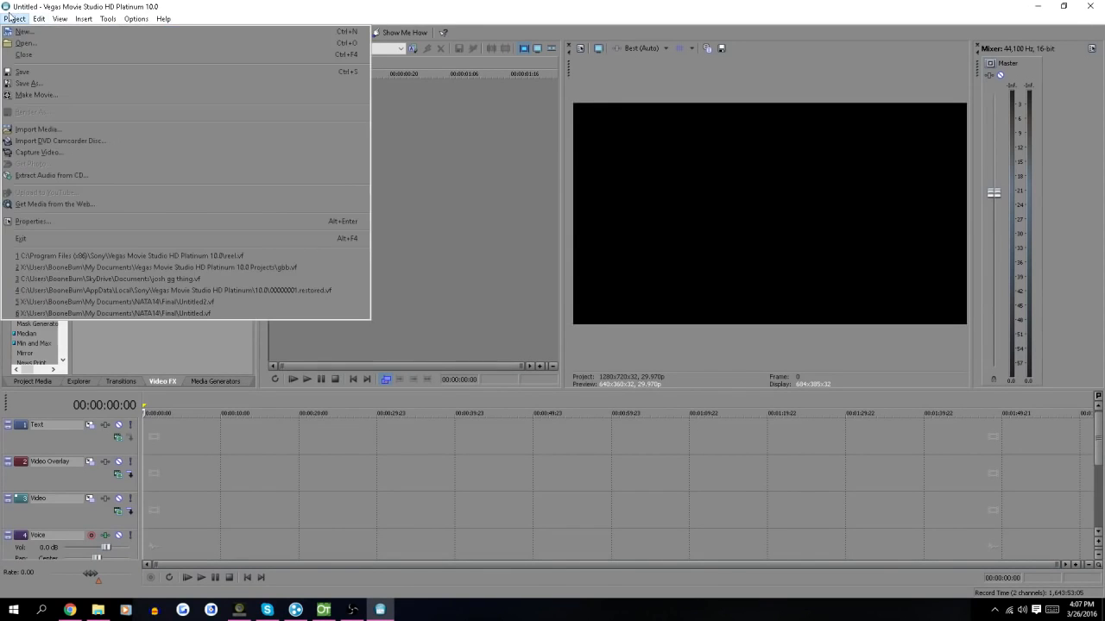
left_click(265, 6)
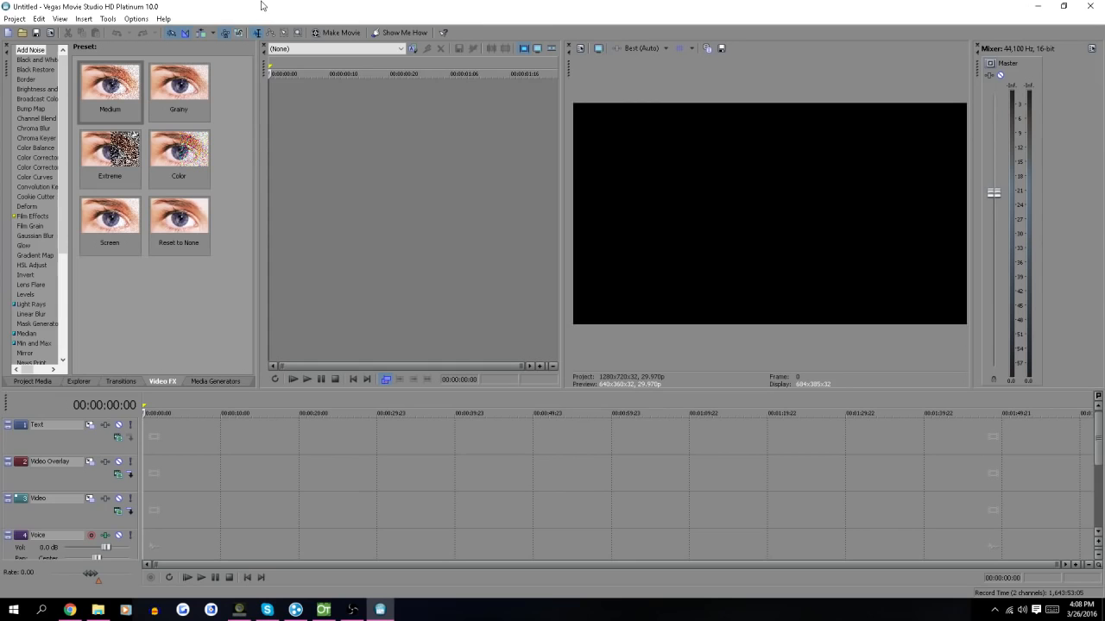
- Import vvbfbfbfb.0001.png from the OpenToonz Stuff folder as a still image sequence with the range 1 to 13
left_click(15, 18)
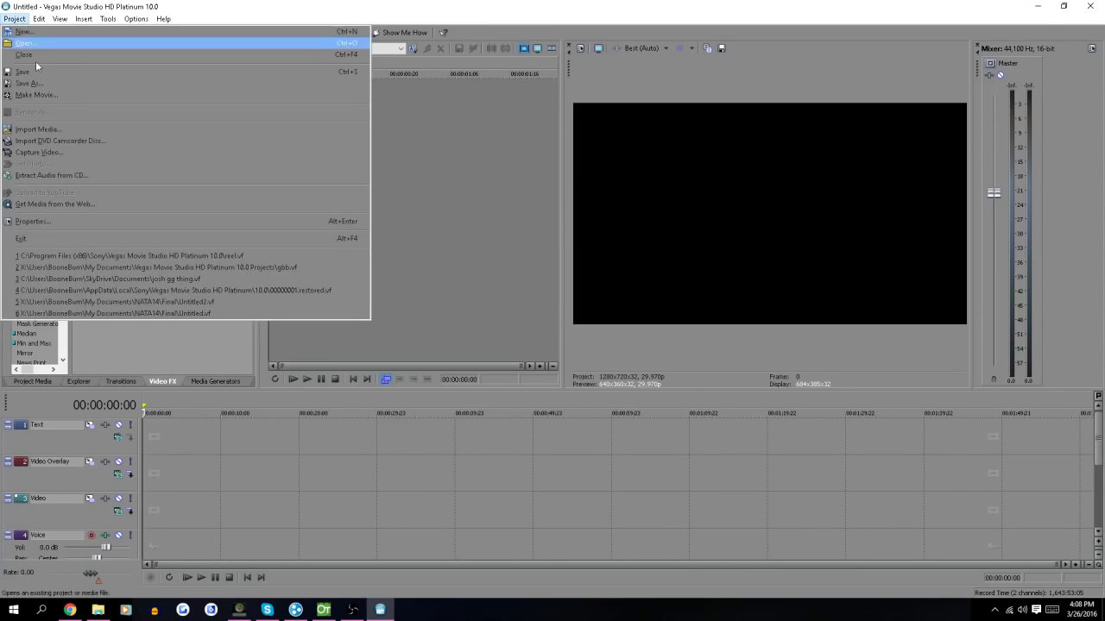
left_click(53, 131)
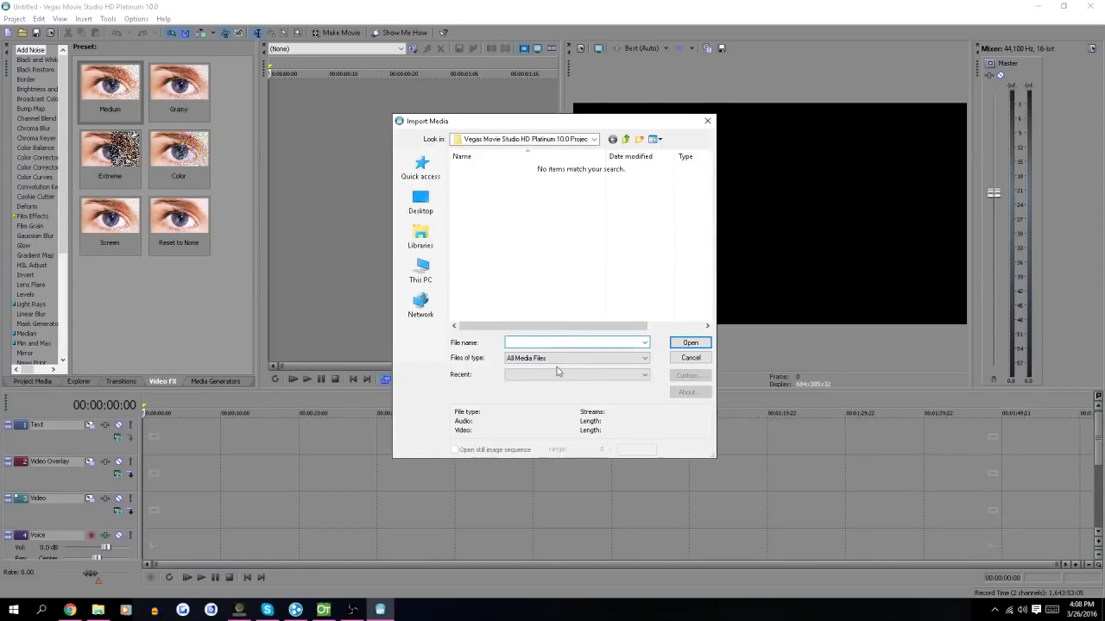
left_click(552, 267)
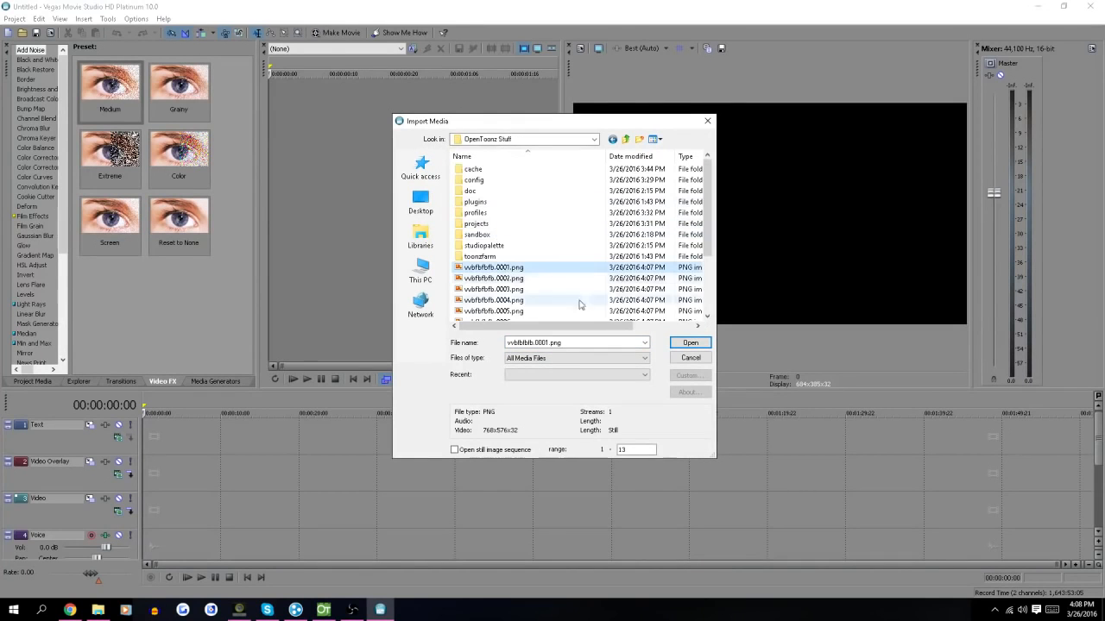
left_click(467, 456)
left_click(556, 360)
left_click(556, 362)
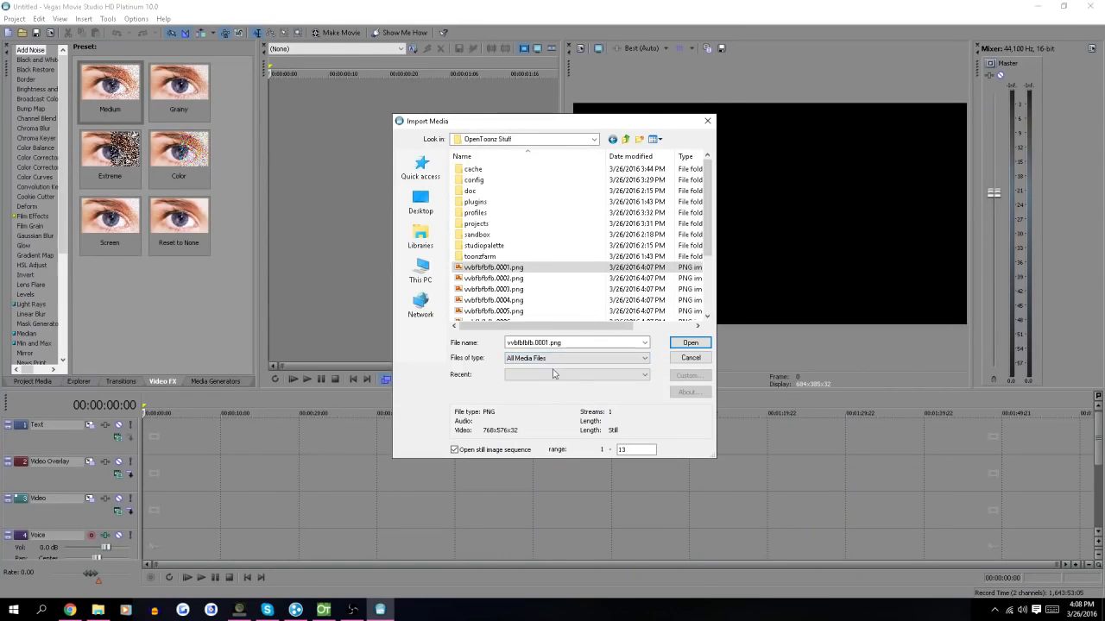
left_click(690, 344)
- Set the image sequence's frame rate to 24 and lay it out on the timeline as a clip about 39 seconds long
left_click(547, 285)
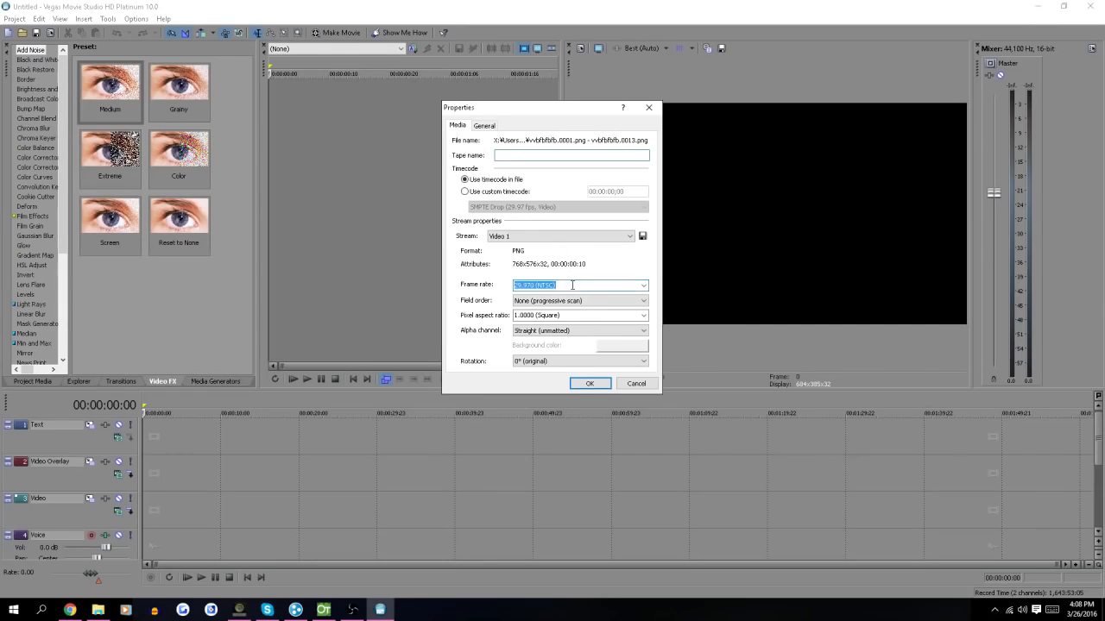
type("24")
left_click(510, 153)
key("Return")
left_click(150, 501)
left_click_drag(151, 502, 455, 510)
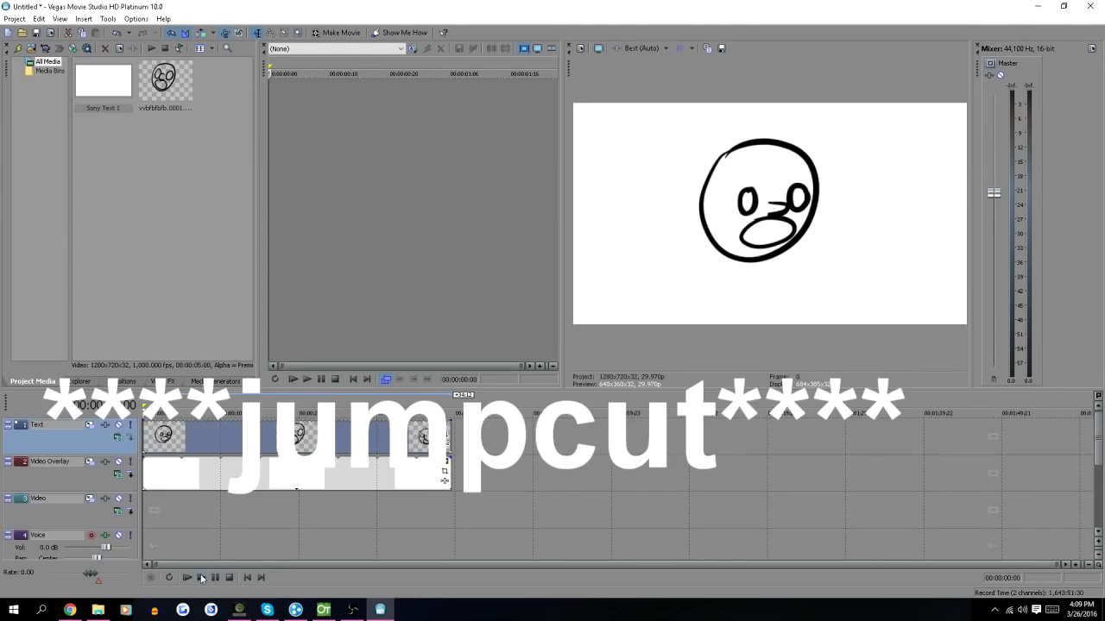
- Play the looping face animation on the timeline, pause it, and return to OpenToonz
left_click(201, 578)
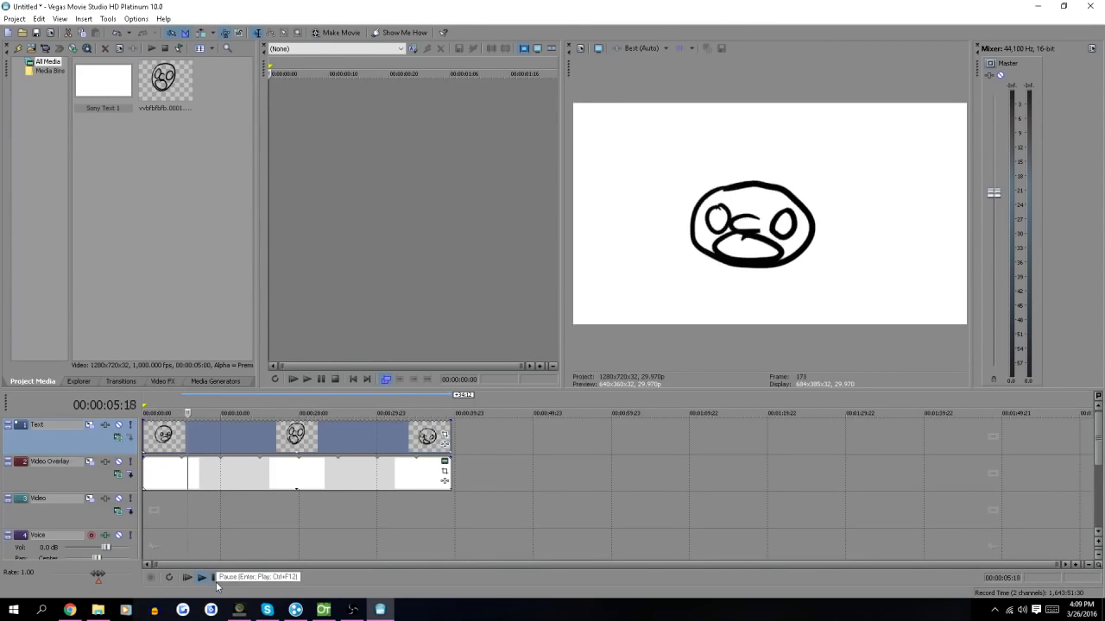
left_click(216, 580)
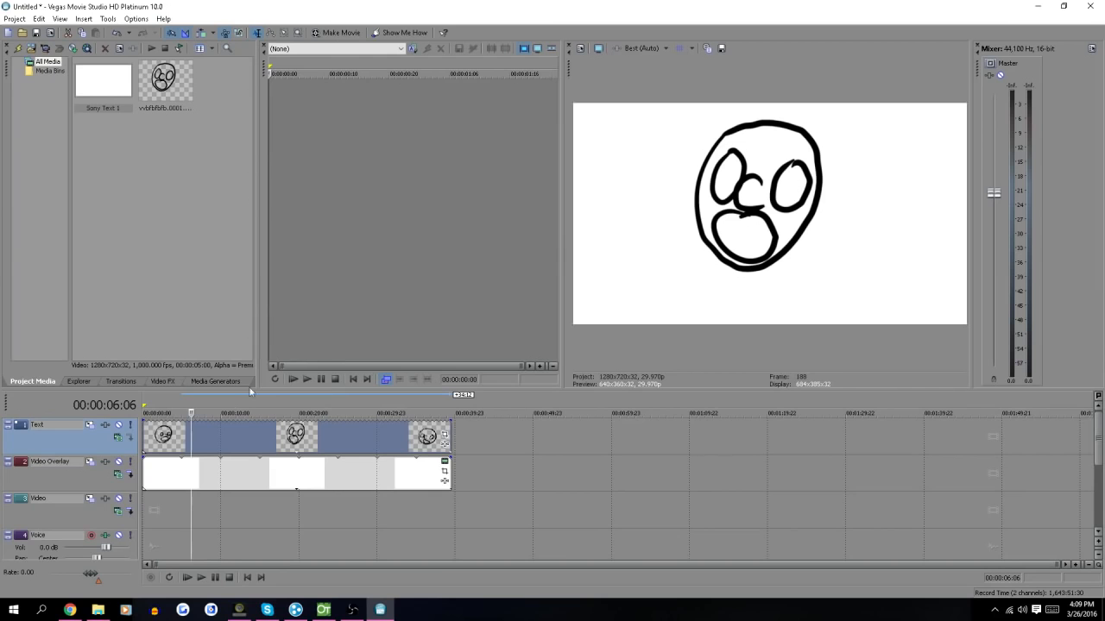
left_click(1035, 7)
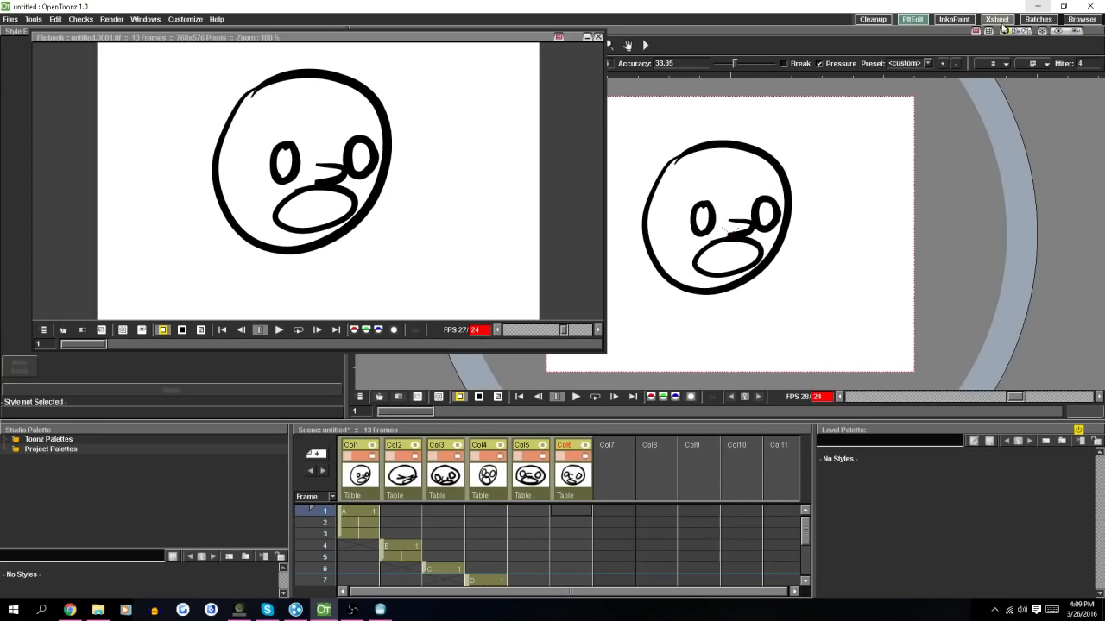